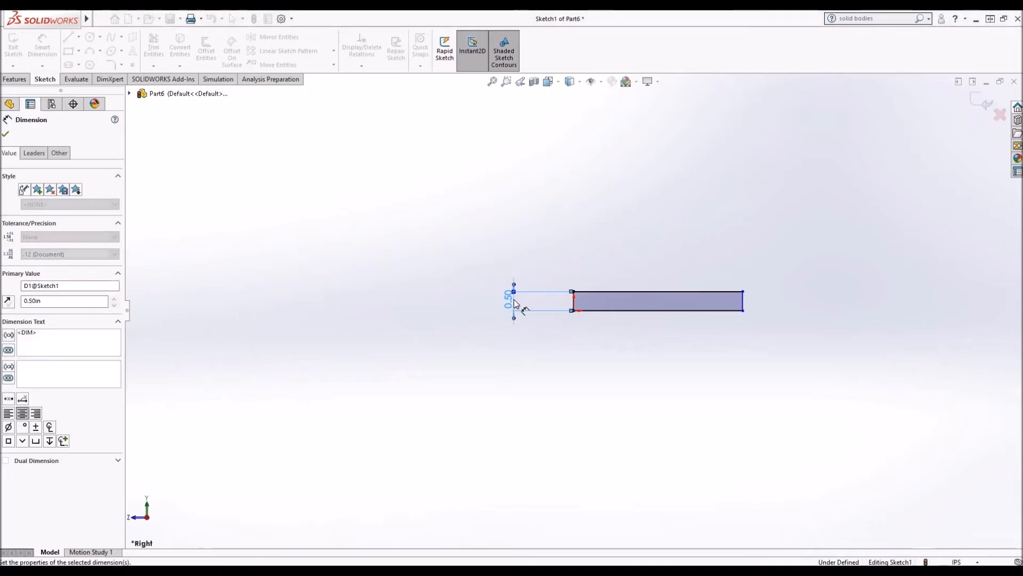
Dimension the rectangle's upper horizontal edge and set its length to 2 in.
left_click(678, 292)
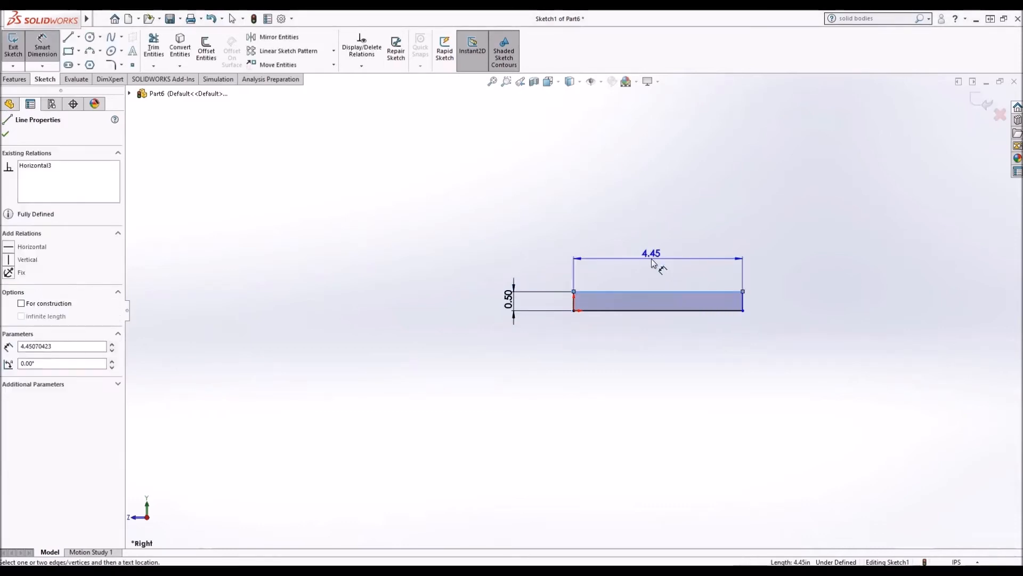
left_click(652, 258)
type("23in")
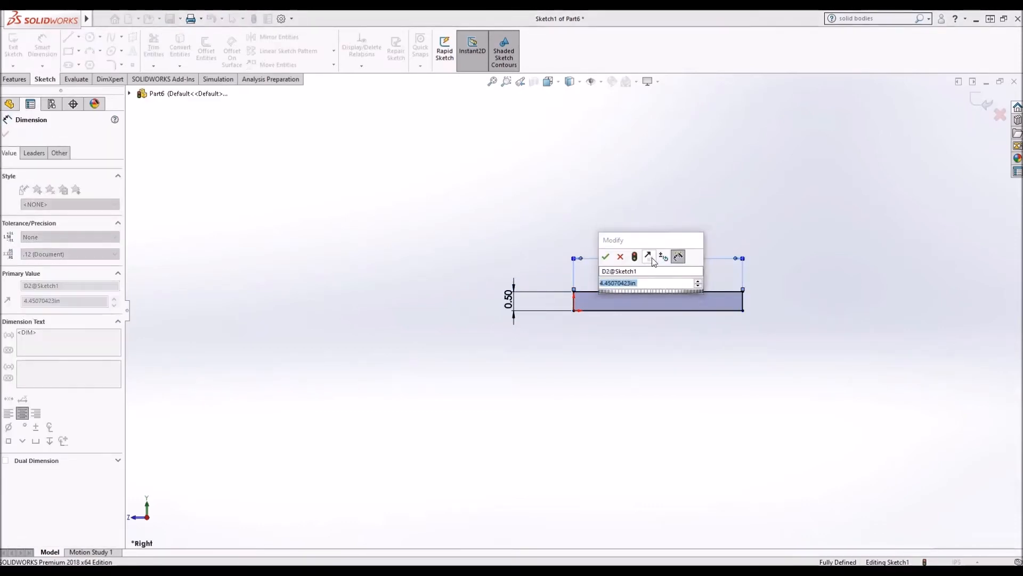
key("Return")
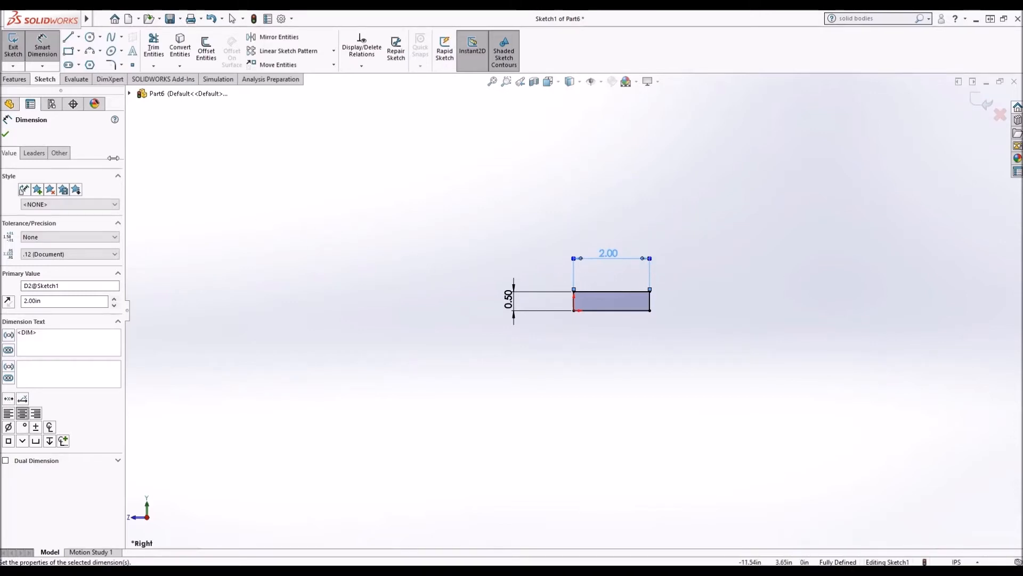
Extrude the rectangular profile as a blind boss with a depth of 6 in.
left_click(16, 80)
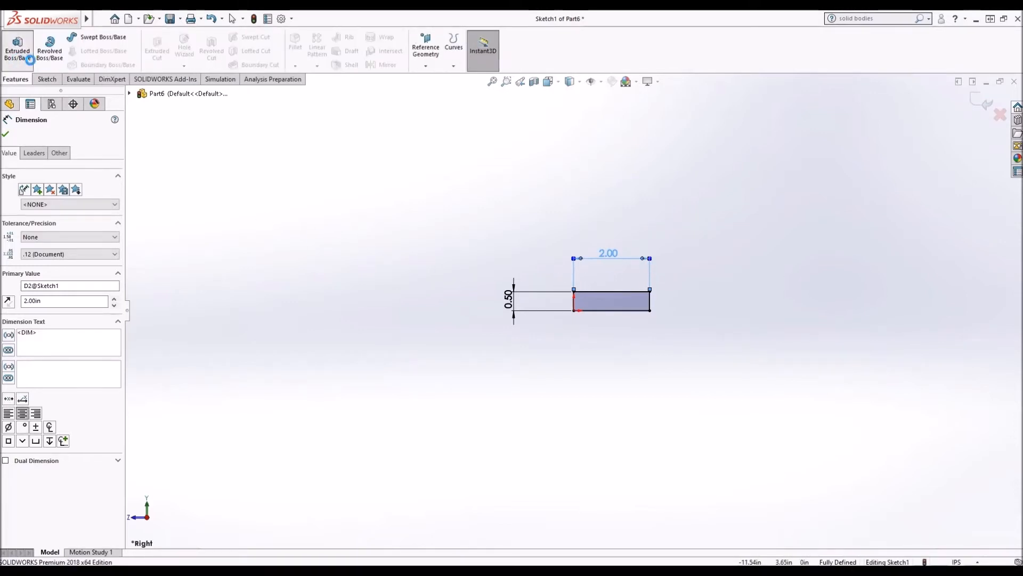
left_click(30, 60)
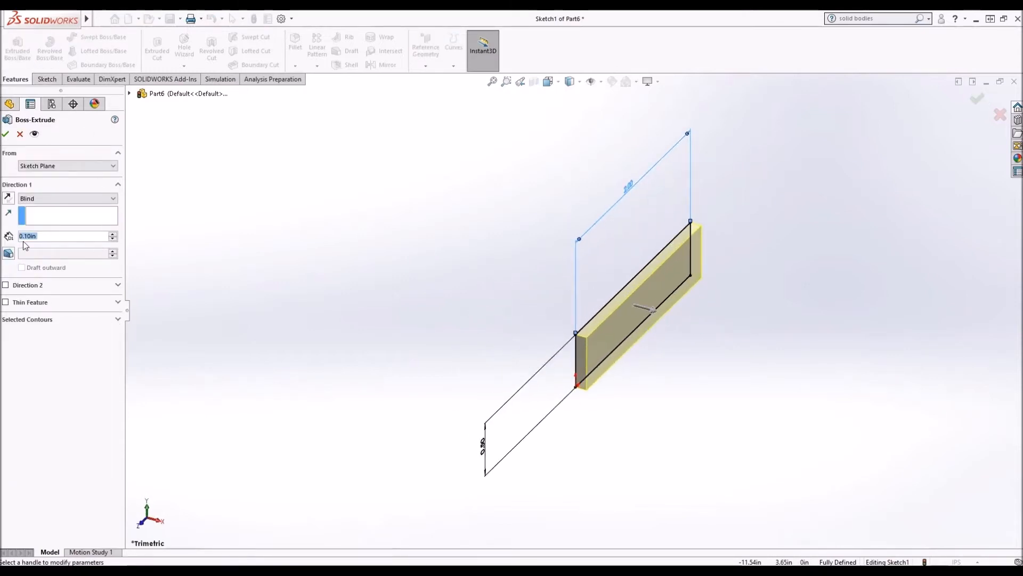
type("6")
key("Return")
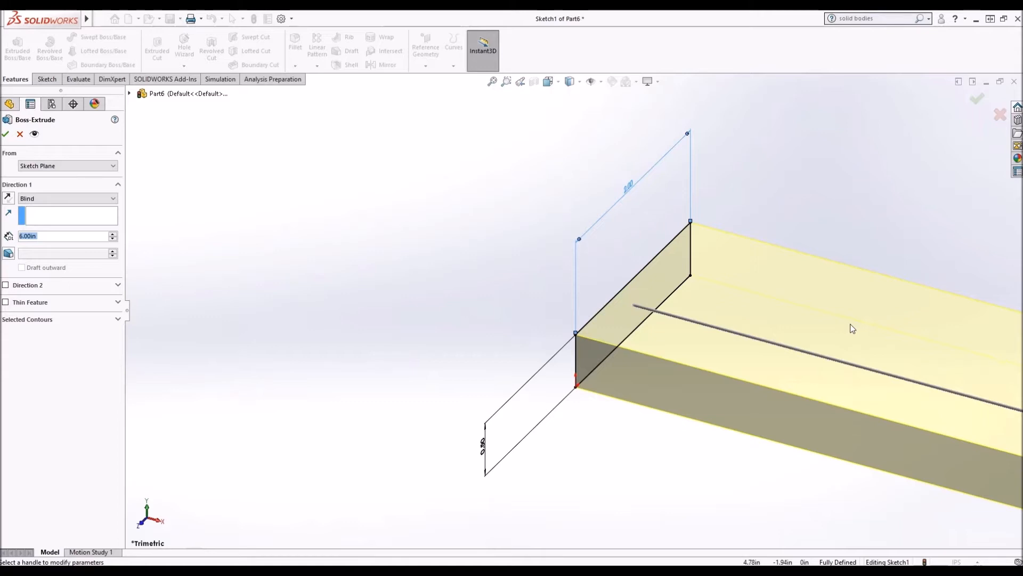
left_click(977, 101)
scroll(813, 314, "down", 5)
key("f")
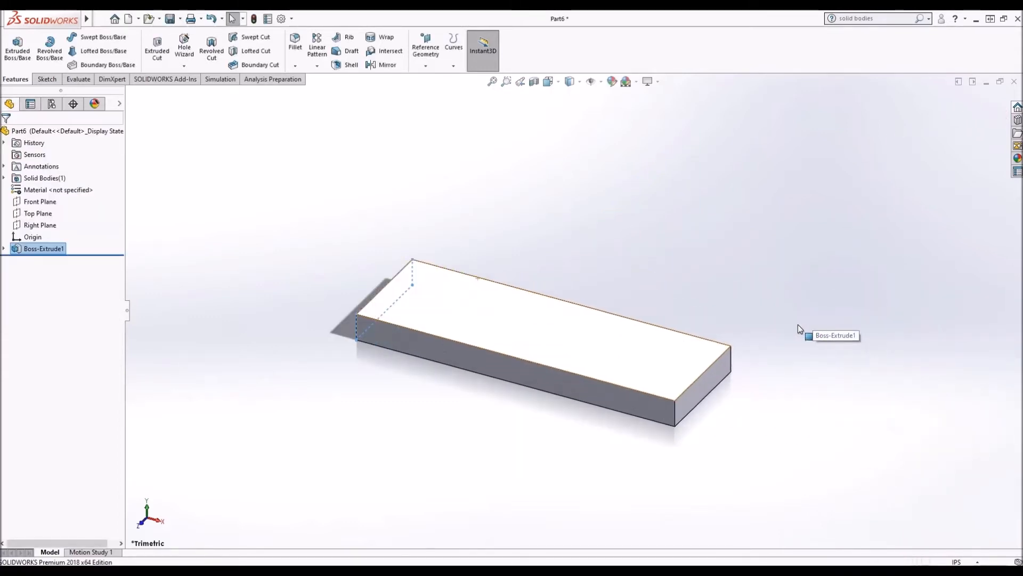
left_click(689, 276)
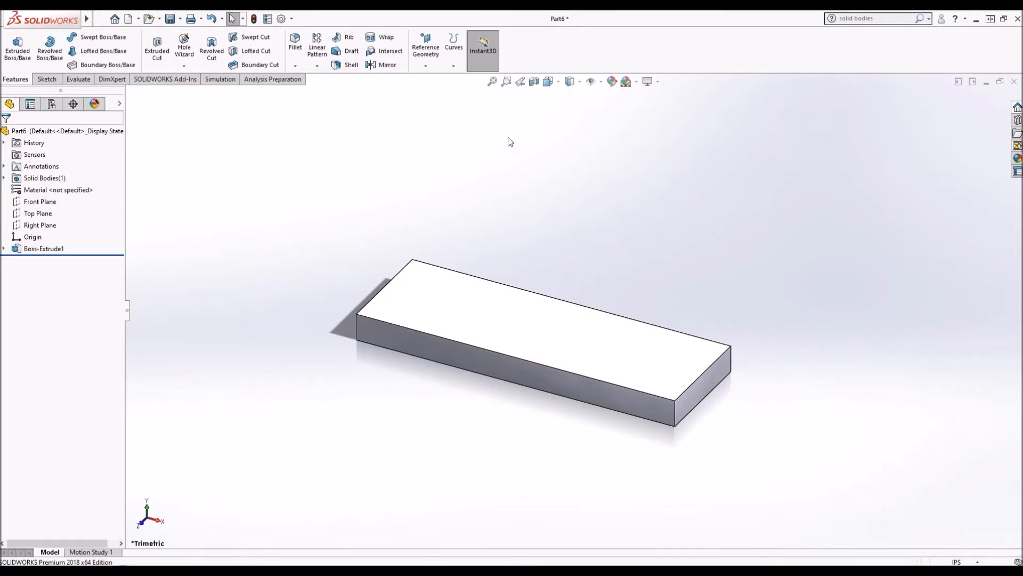
Assign the material 1060 Alloy from the SOLIDWORKS aluminium alloys to the part.
right_click(60, 192)
left_click(90, 199)
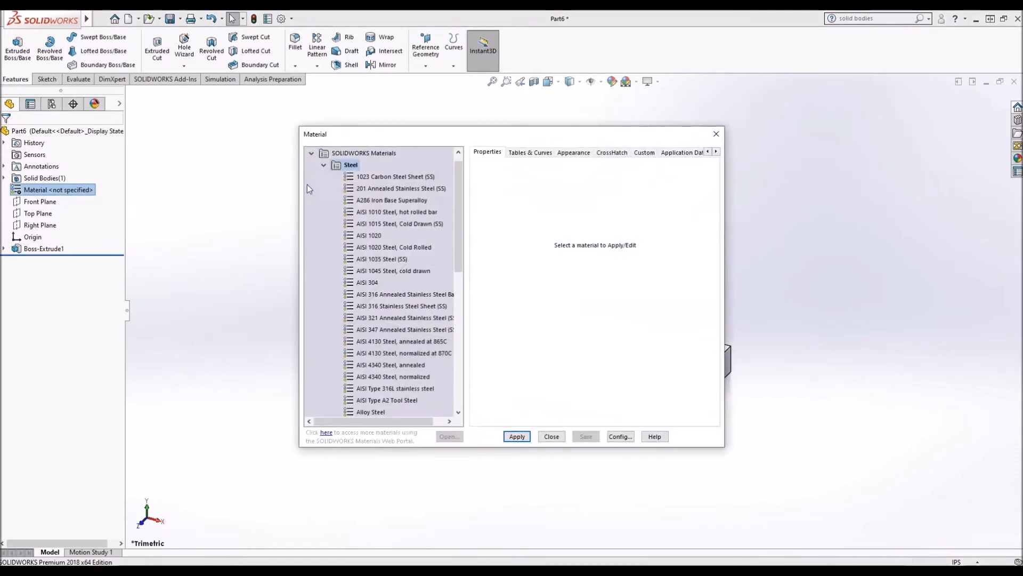
left_click(324, 165)
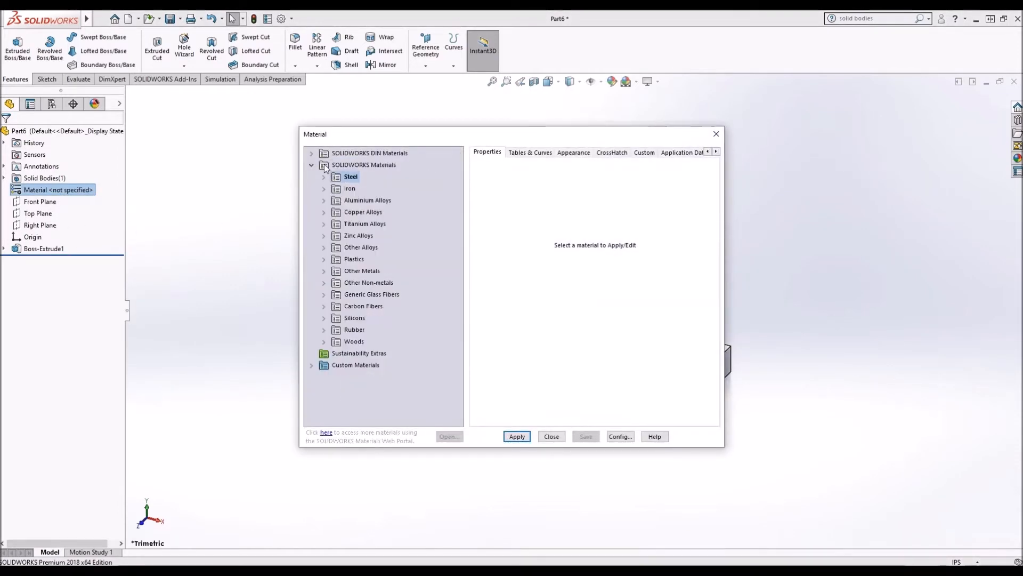
left_click(323, 201)
left_click(366, 166)
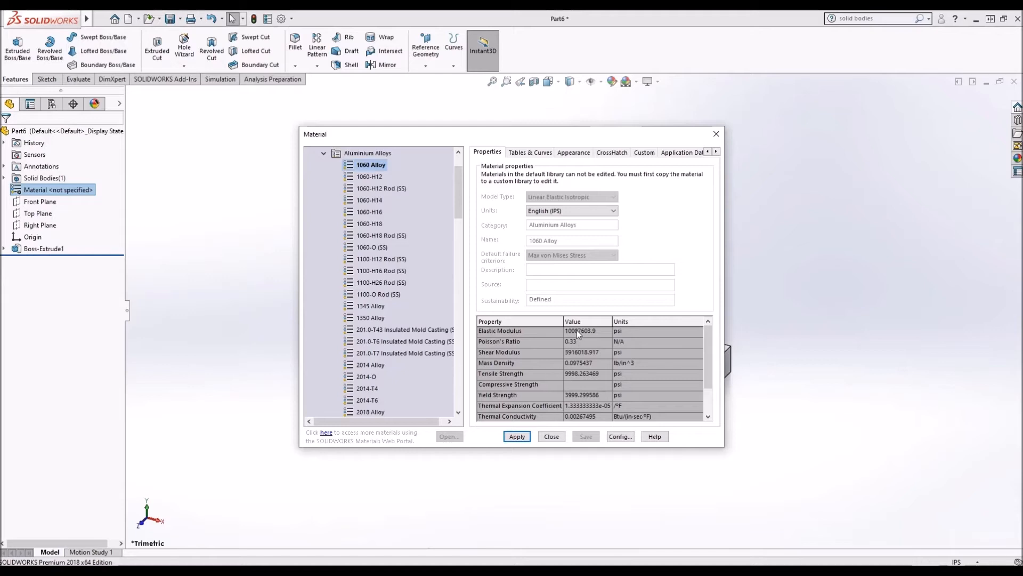
left_click(484, 405)
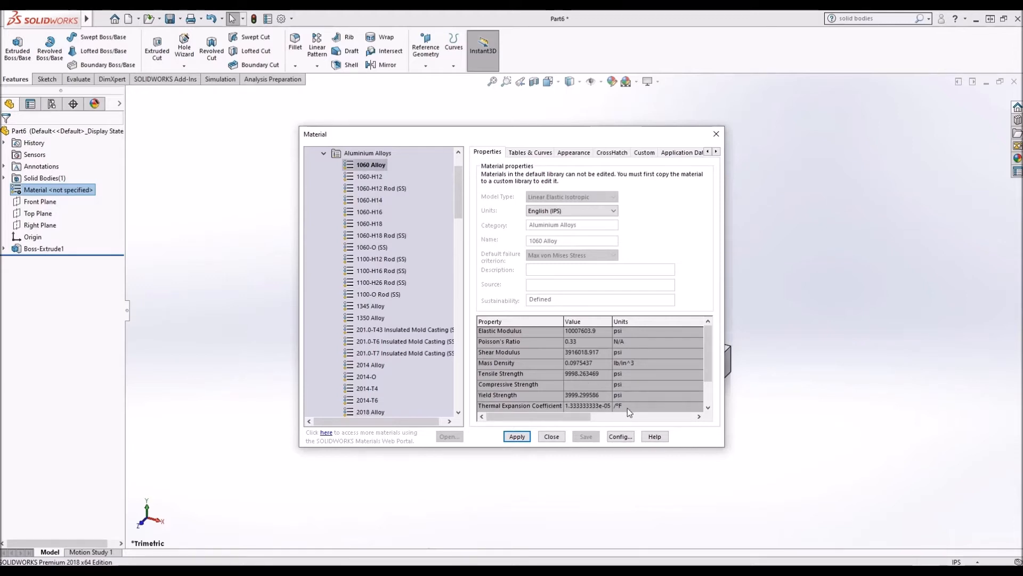
left_click(517, 436)
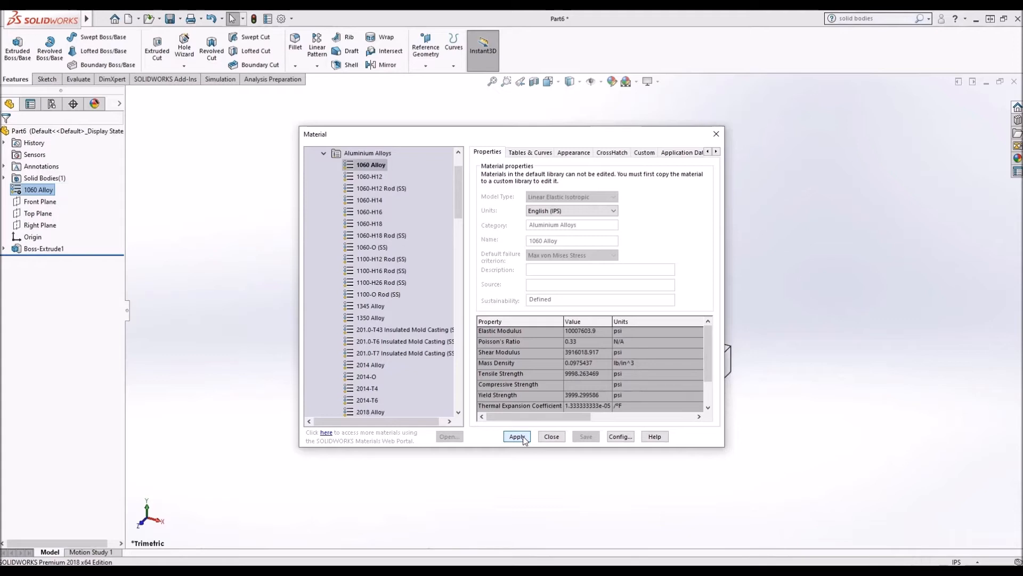
left_click(552, 436)
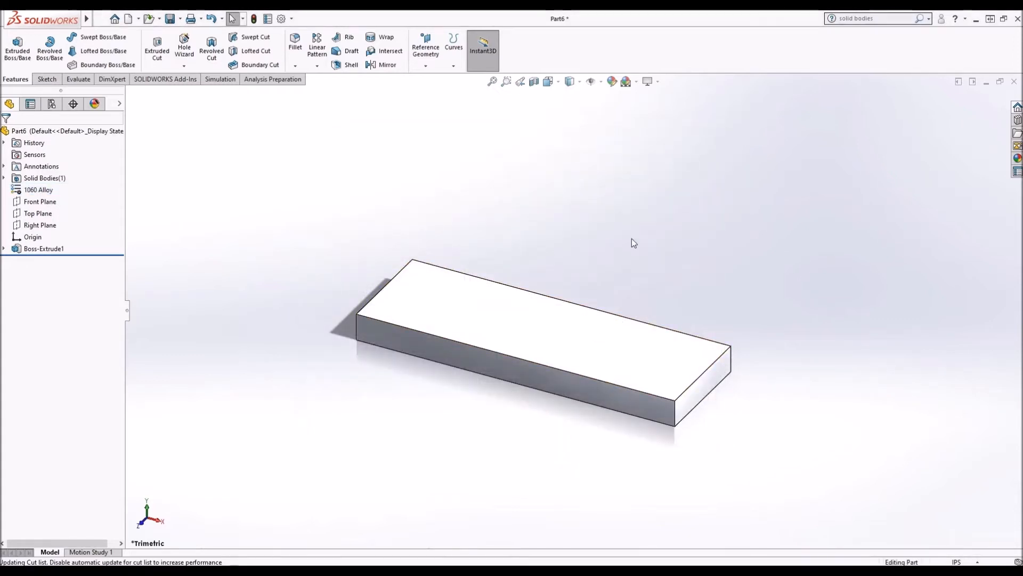
Turn on the perspective display and fit the whole plate in the view.
left_click(648, 81)
left_click(649, 137)
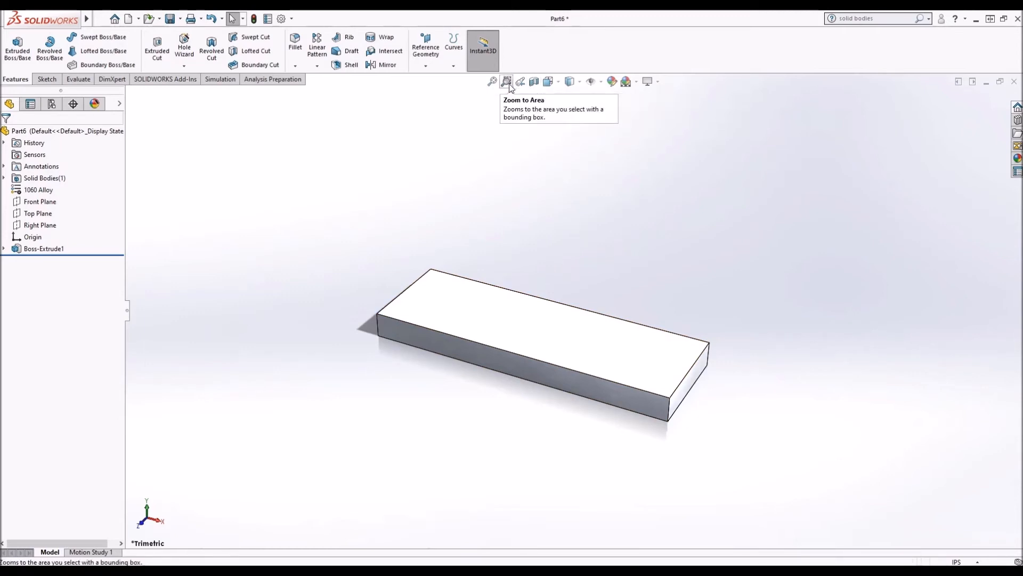
left_click(493, 81)
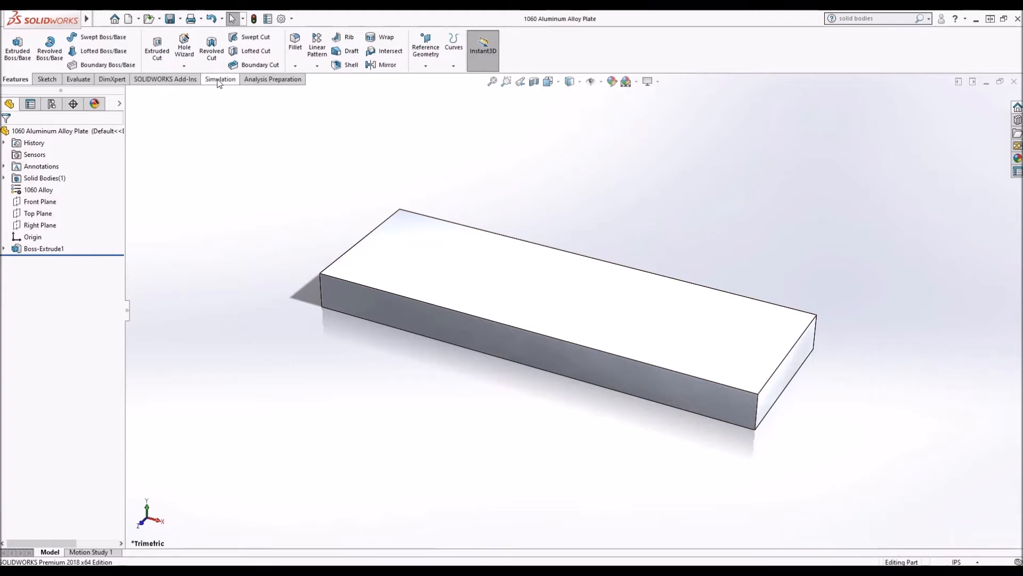
Create a new static simulation study for the plate with the name Static 1.
left_click(218, 80)
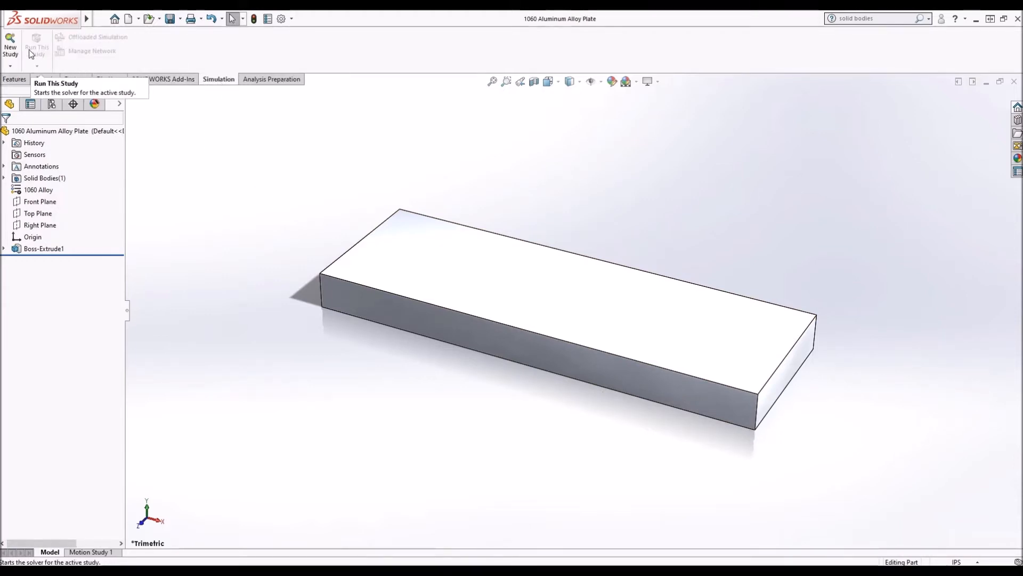
left_click(13, 47)
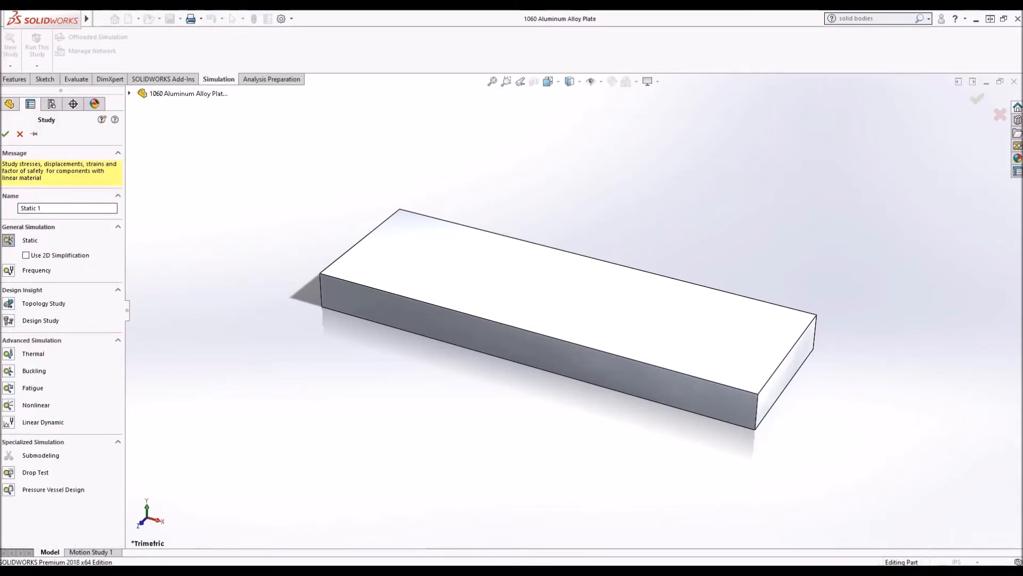
left_click(5, 134)
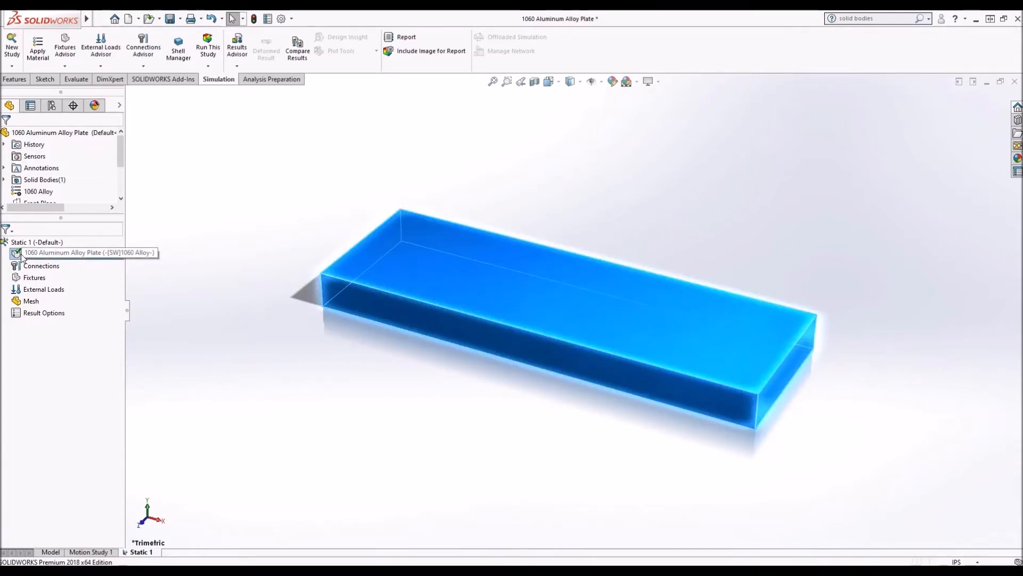
Apply a Fixed Geometry fixture to the plate's narrow end face on the origin side.
right_click(37, 277)
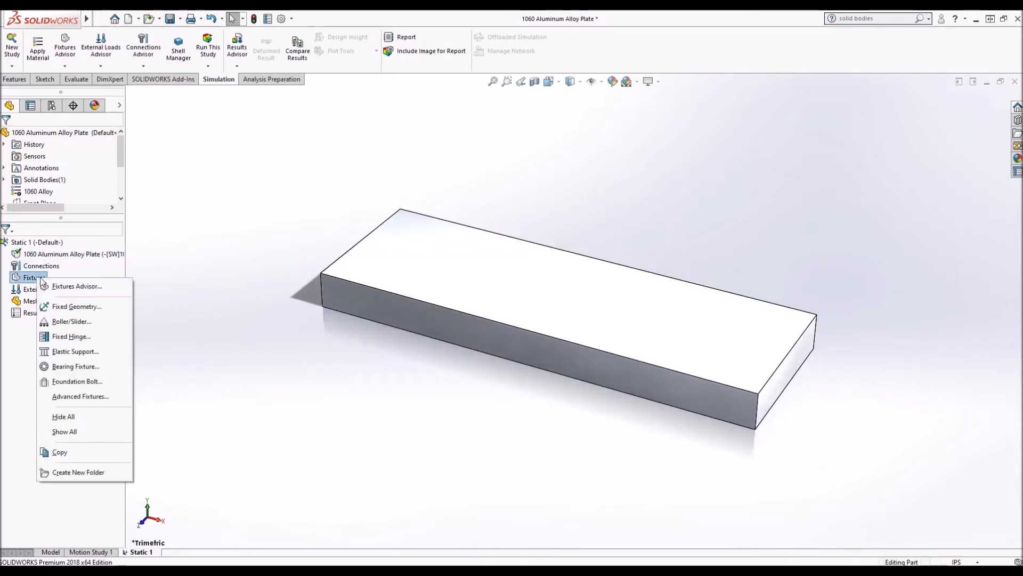
left_click(56, 309)
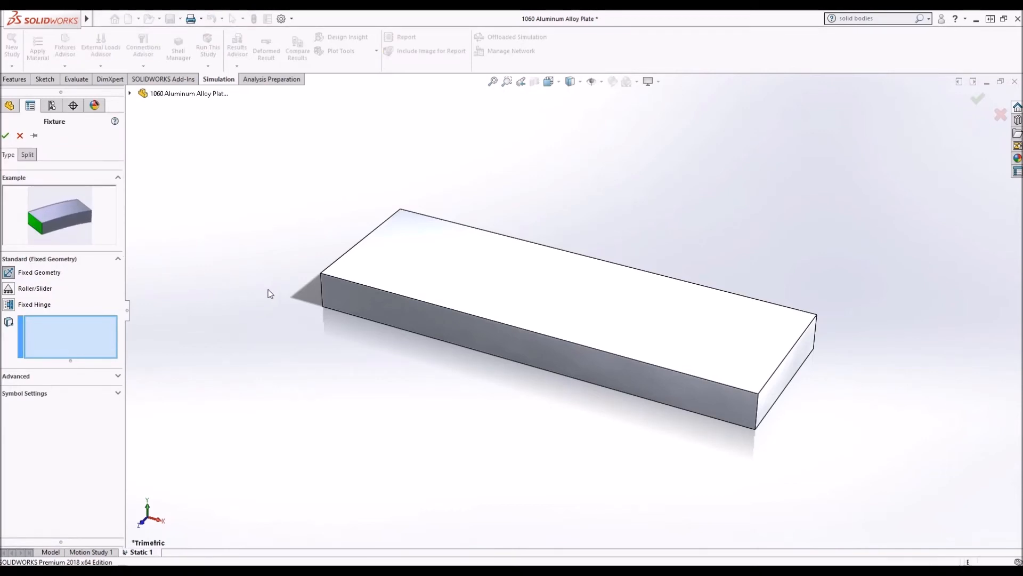
middle_click_drag(270, 290, 327, 276)
left_click(341, 266)
middle_click_drag(407, 224, 349, 253)
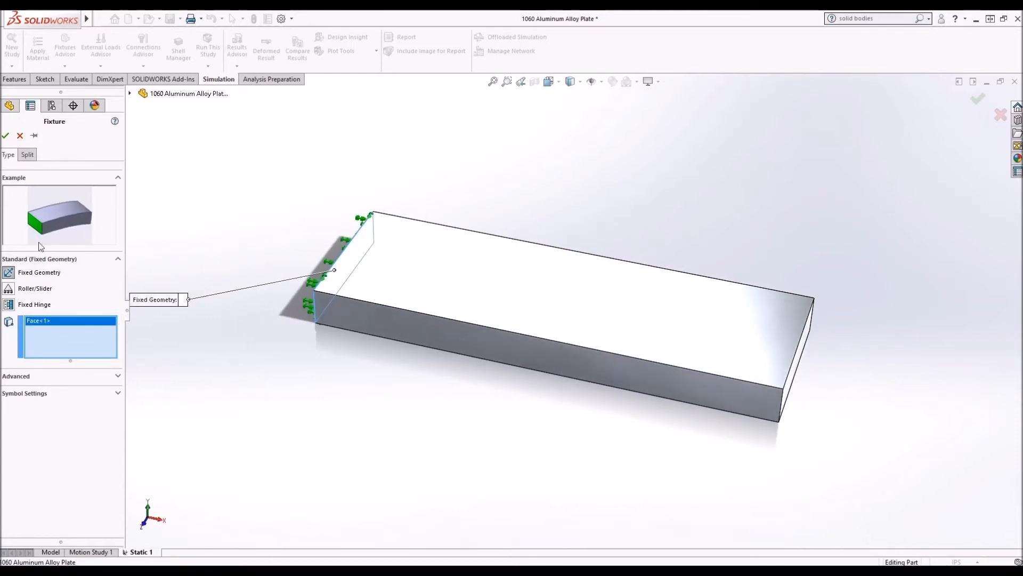
left_click(7, 136)
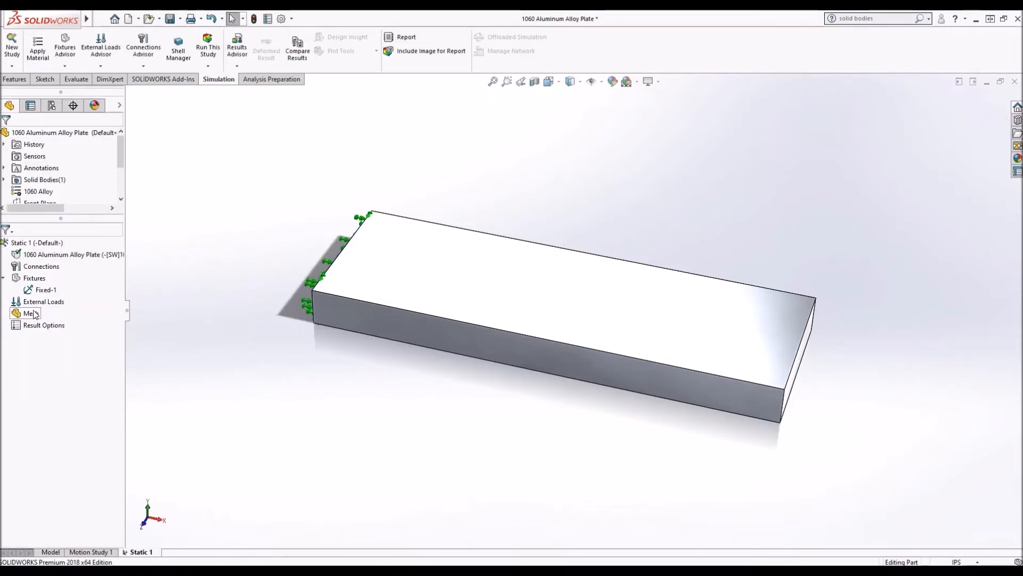
Add a temperature load of 200 °C to the plate's entire solid body.
right_click(53, 302)
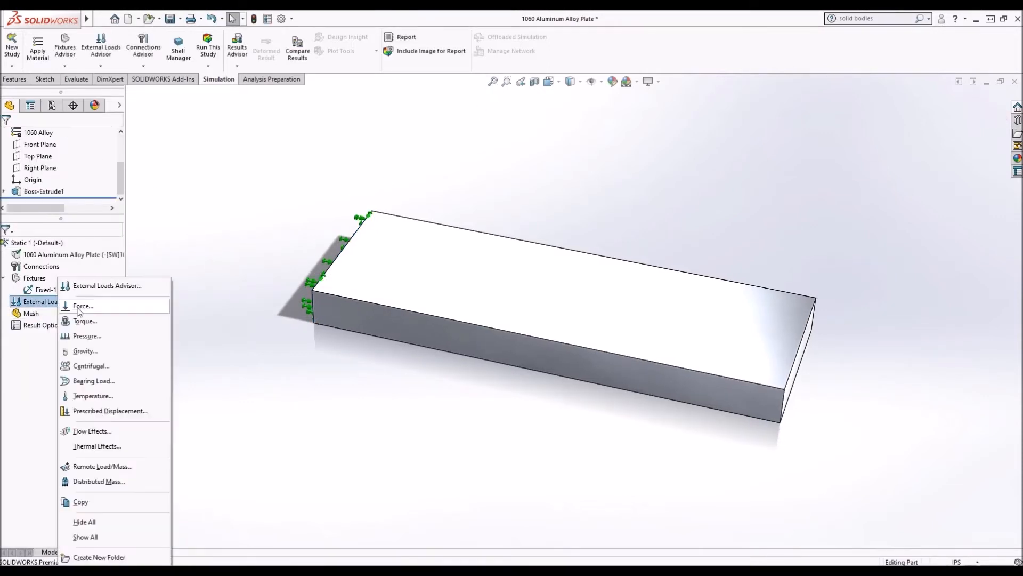
left_click(86, 396)
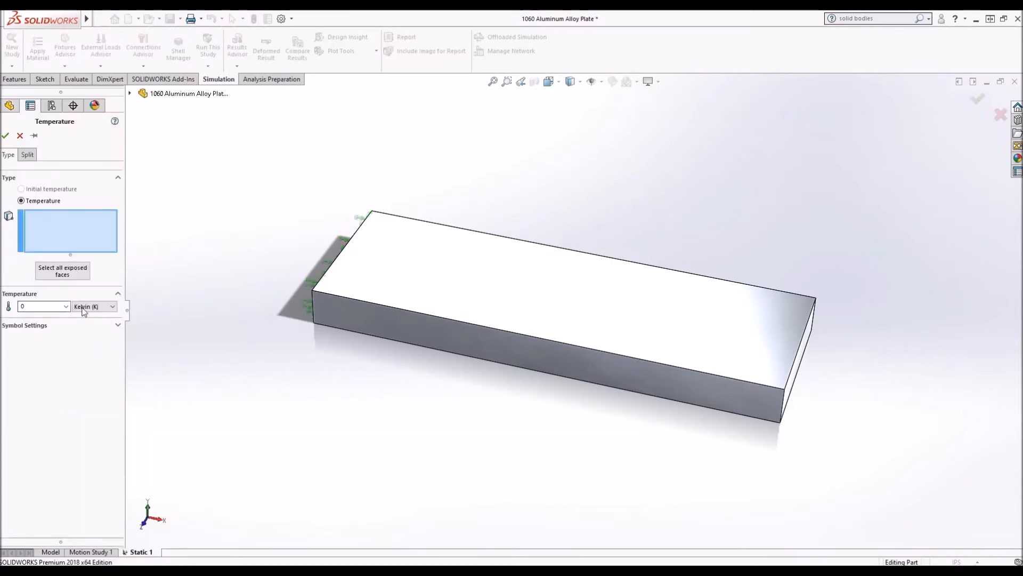
left_click(93, 306)
left_click(90, 331)
left_click(57, 309)
type("200")
left_click(132, 94)
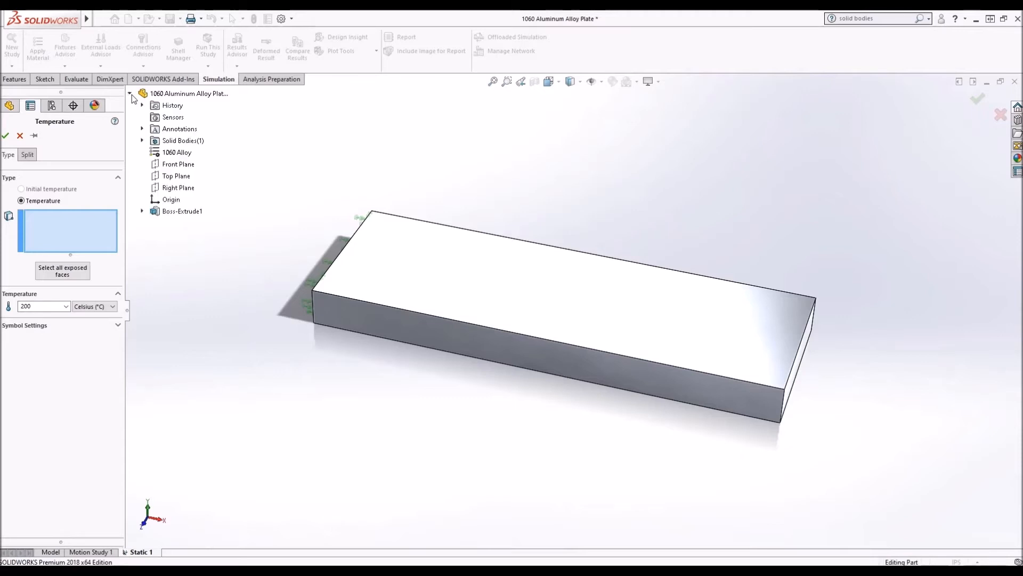
left_click(143, 140)
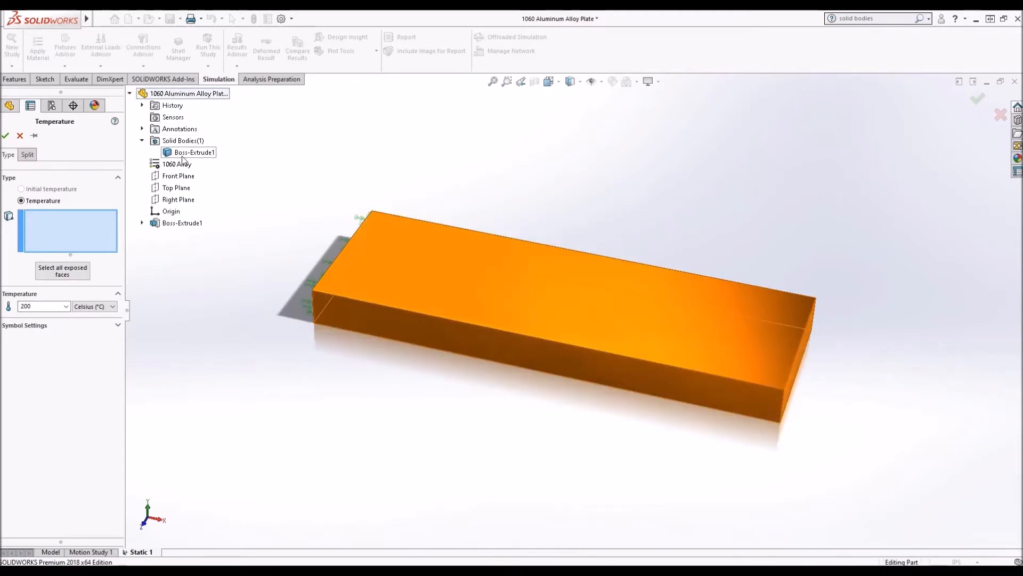
left_click(184, 153)
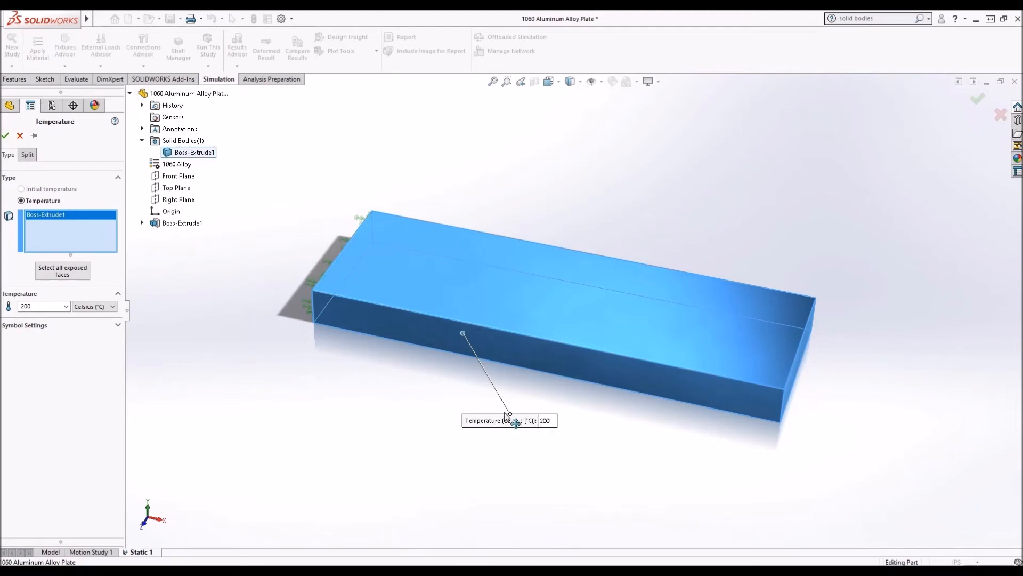
left_click(6, 135)
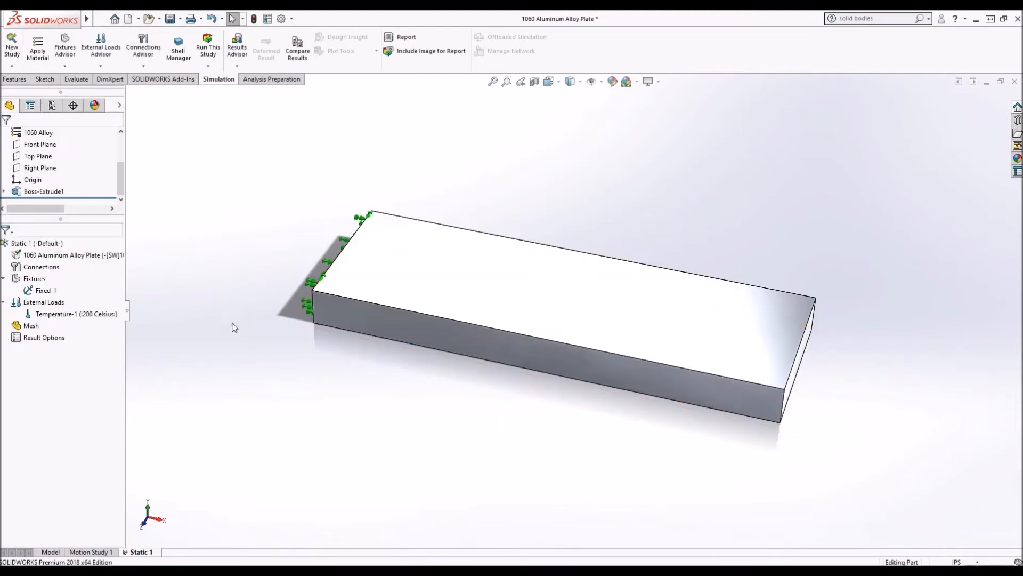
Set the static study's reference temperature at zero strain to 23 in Celsius units.
right_click(58, 245)
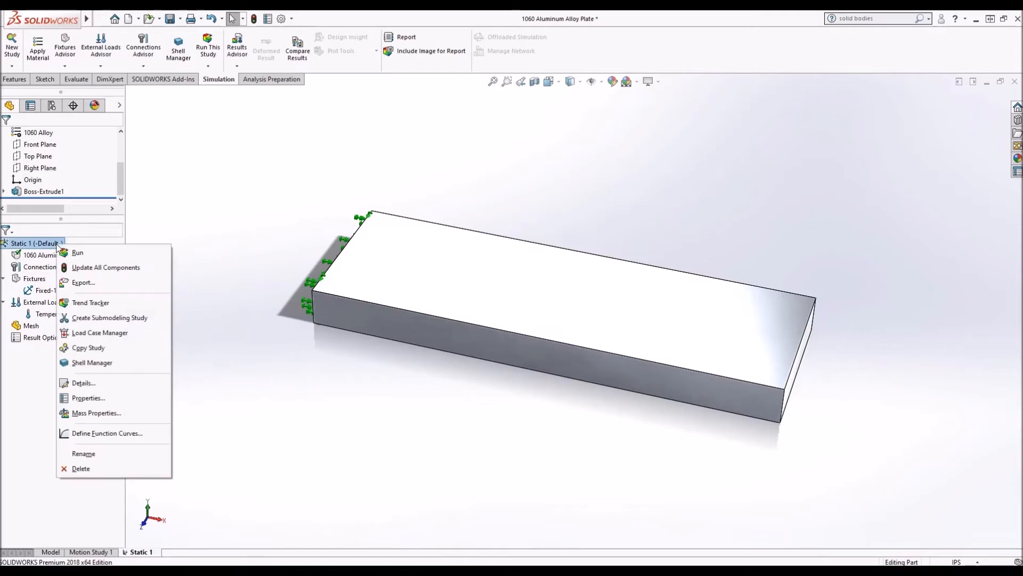
left_click(92, 398)
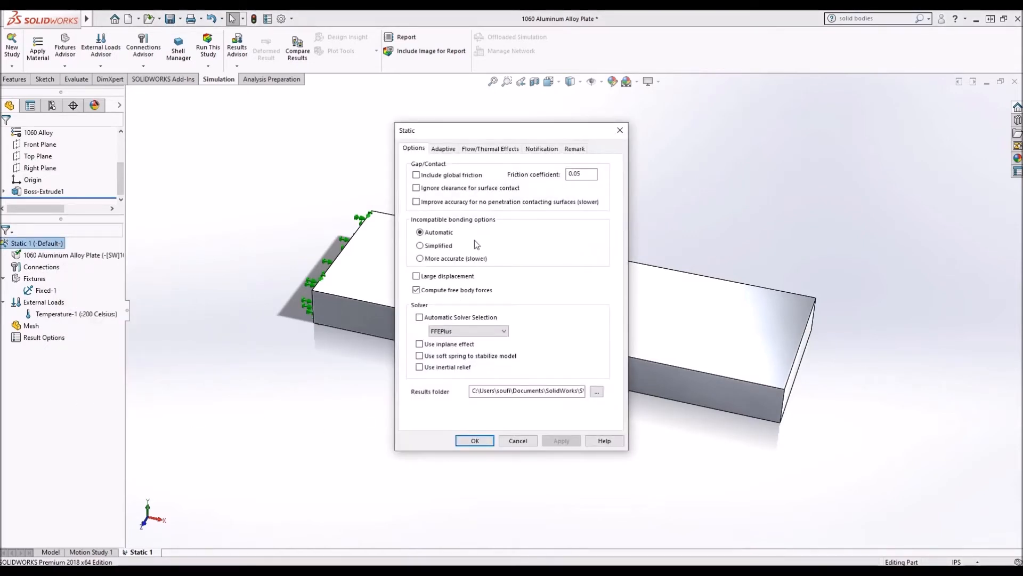
left_click(484, 151)
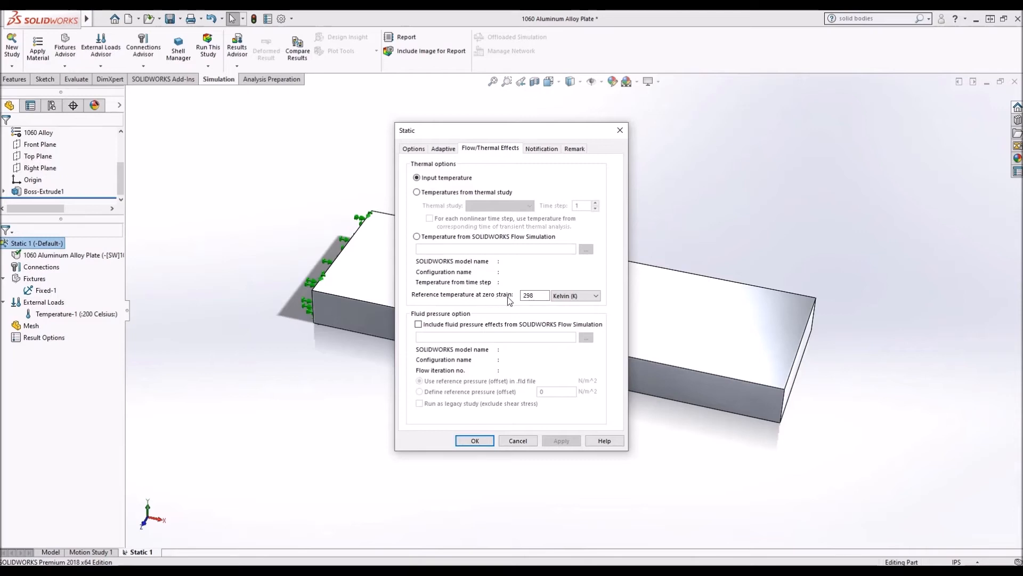
left_click(576, 295)
left_click(573, 309)
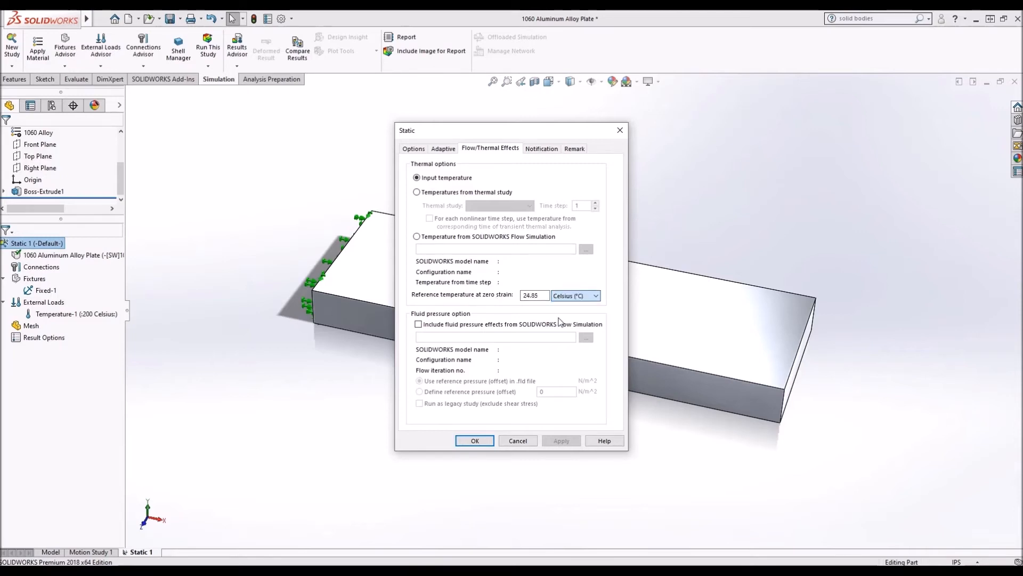
left_click(541, 295)
type("23")
left_click(475, 442)
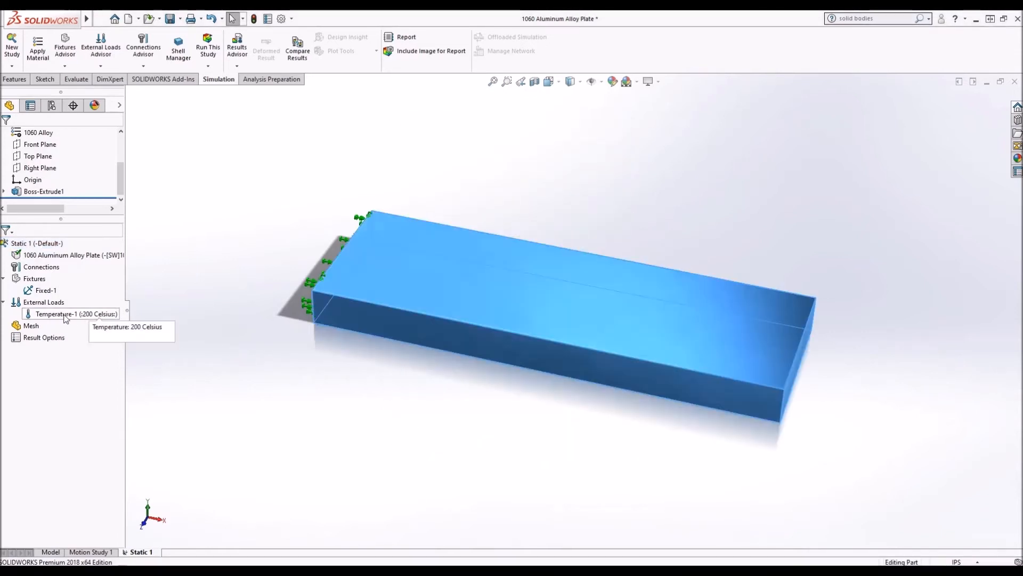
Mesh the plate with the default mesh settings and run the Static 1 study.
right_click(31, 325)
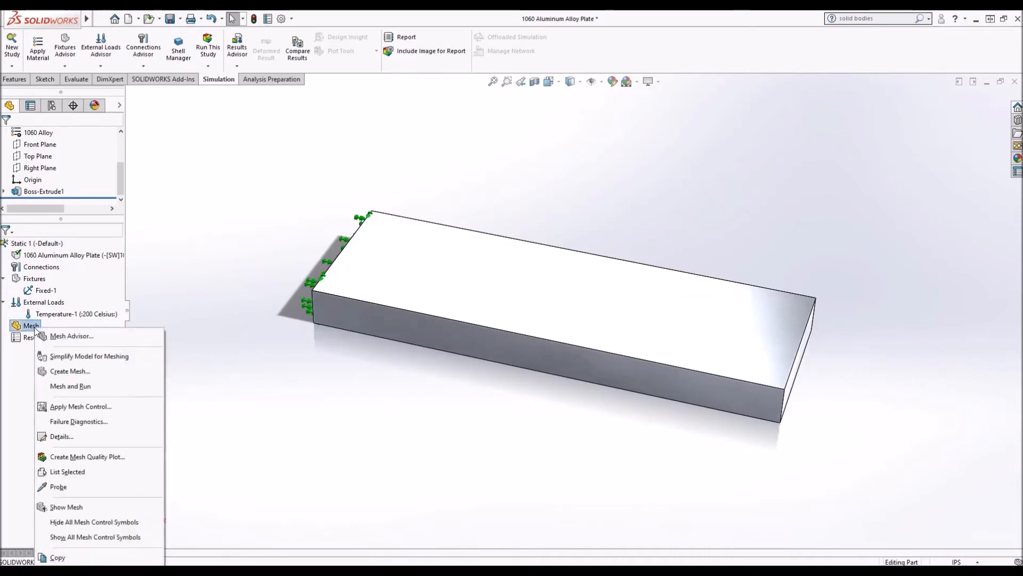
left_click(71, 386)
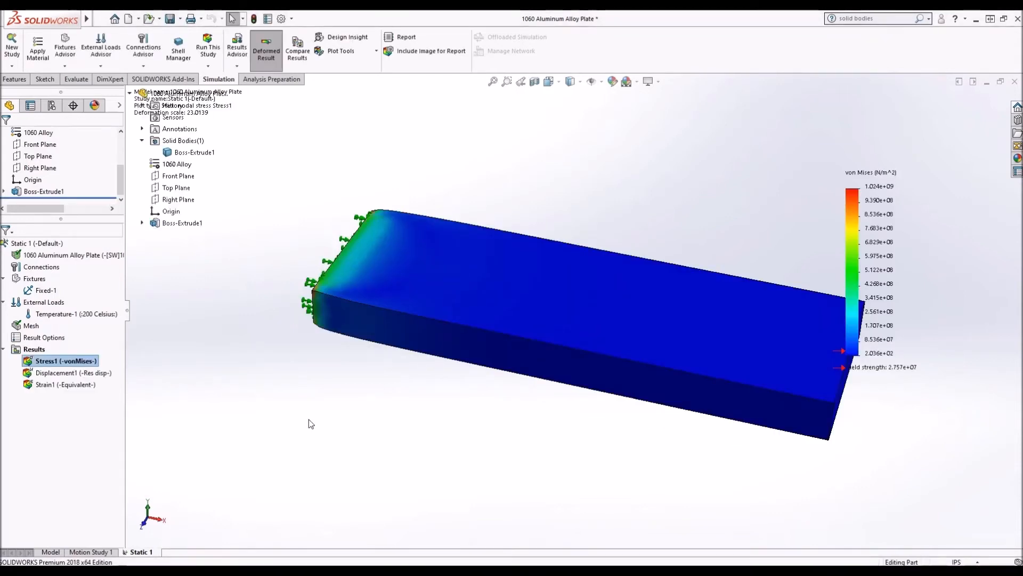
scroll(745, 162, "up", 1)
scroll(751, 177, "down", 1)
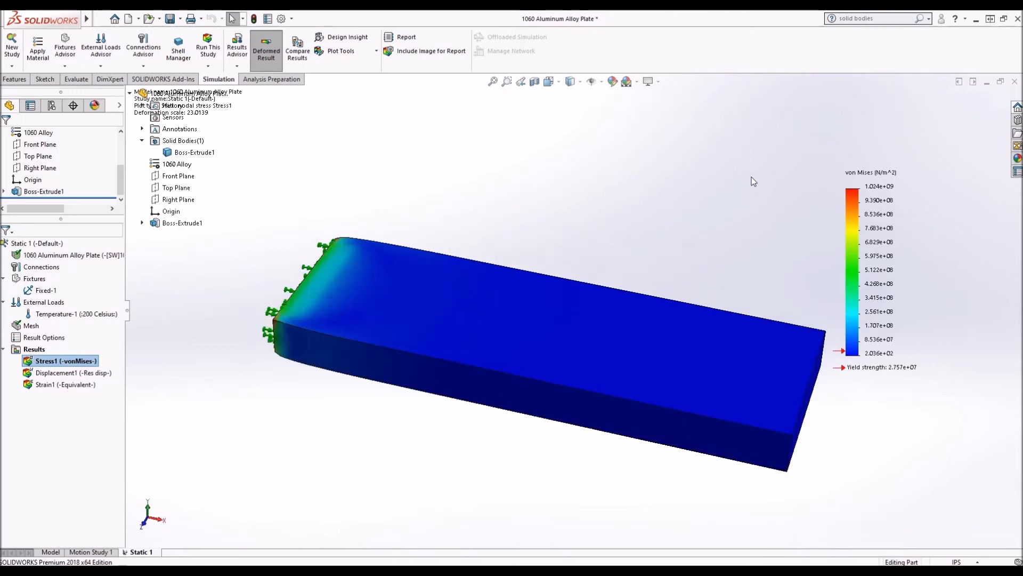
Set the von Mises stress plot's units to psi and its deformed shape to true scale.
right_click(53, 362)
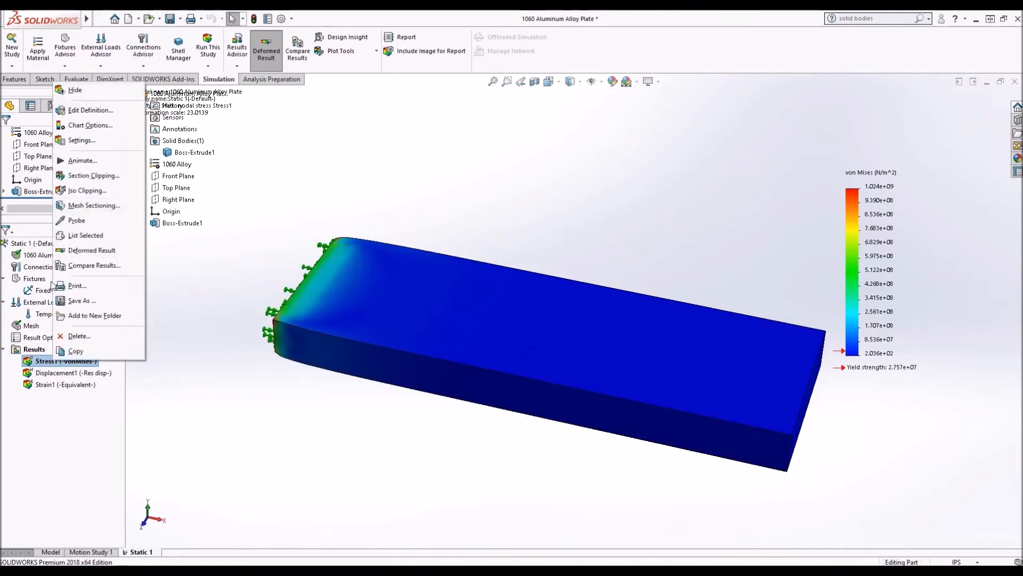
left_click(77, 111)
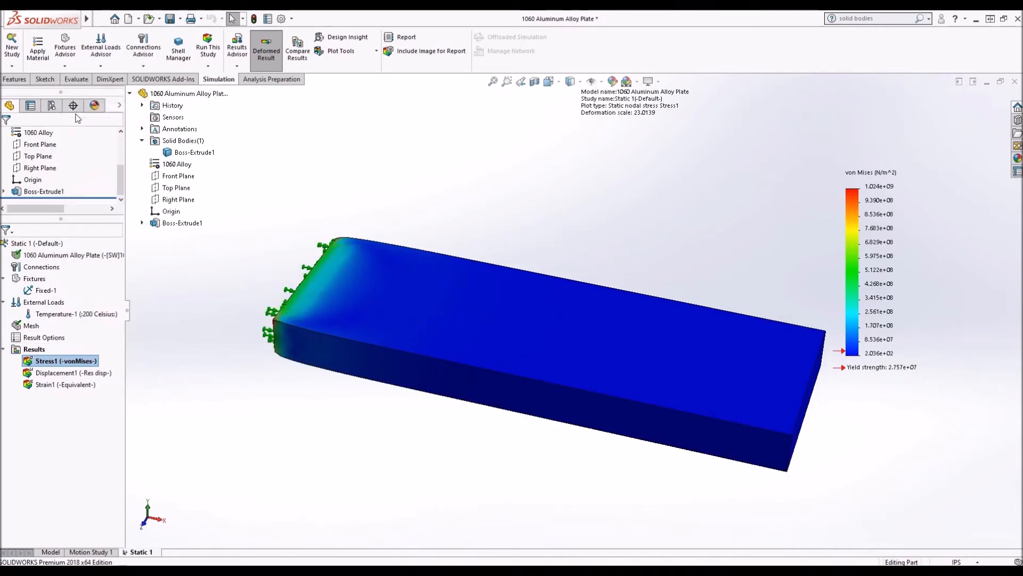
left_click(67, 205)
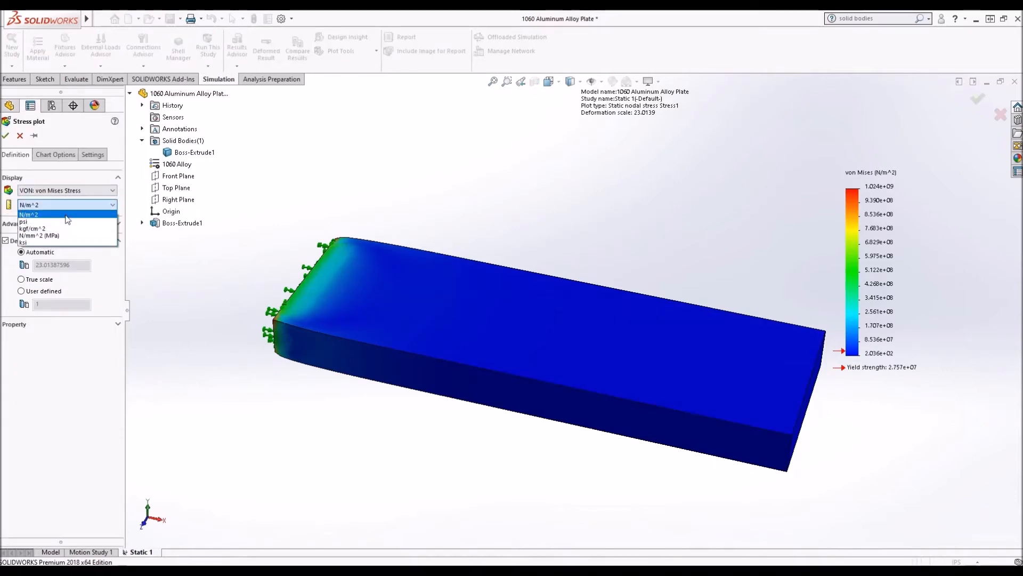
left_click(66, 221)
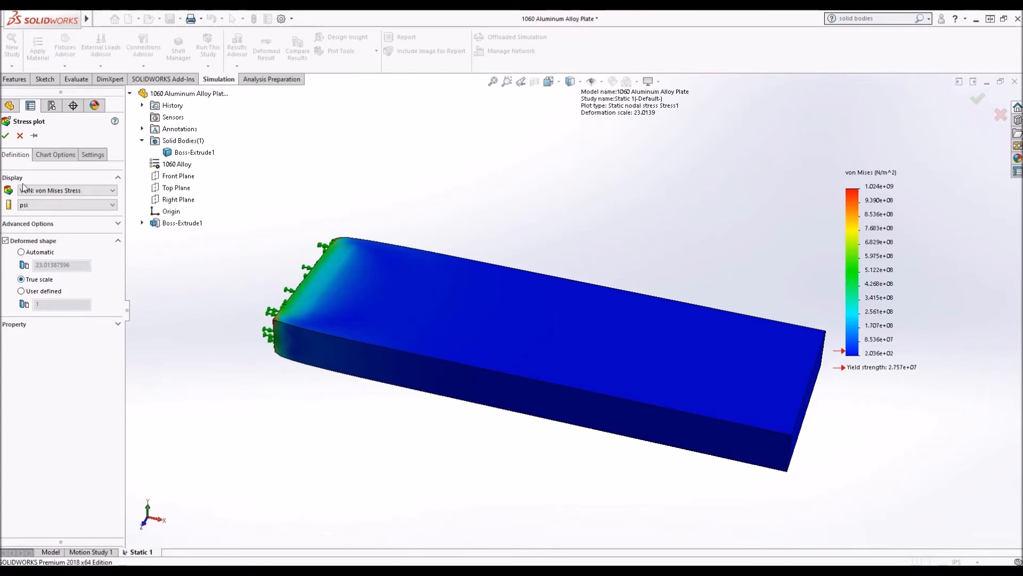
left_click(6, 136)
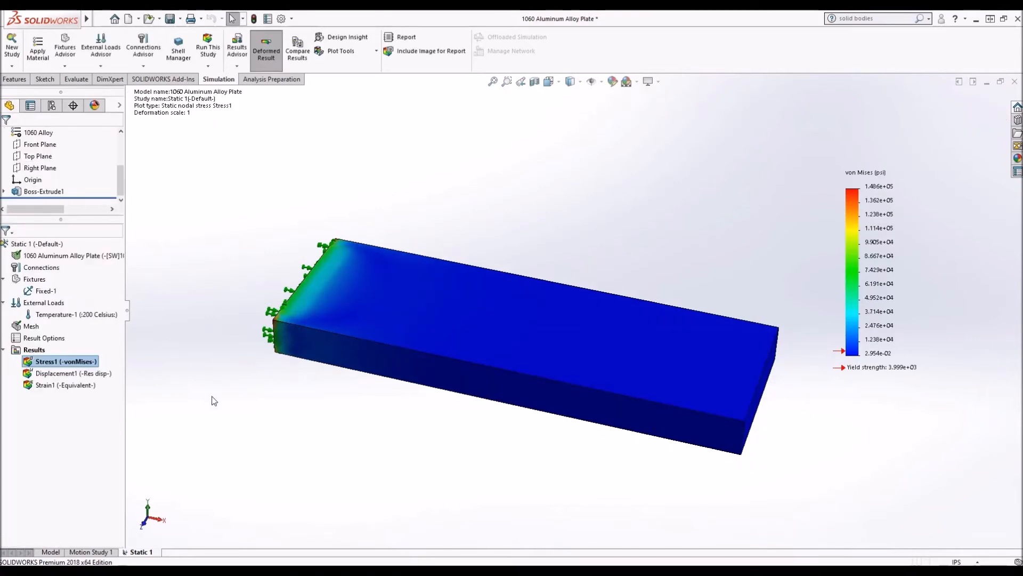
Format the stress plot's legend values as floating numbers with 0 decimal places.
right_click(78, 362)
left_click(95, 117)
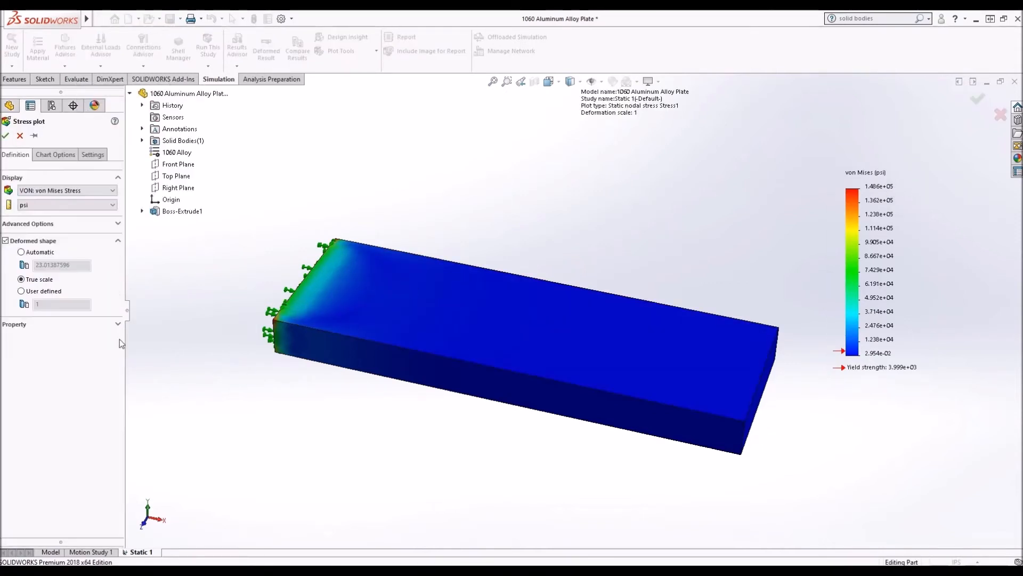
left_click(43, 156)
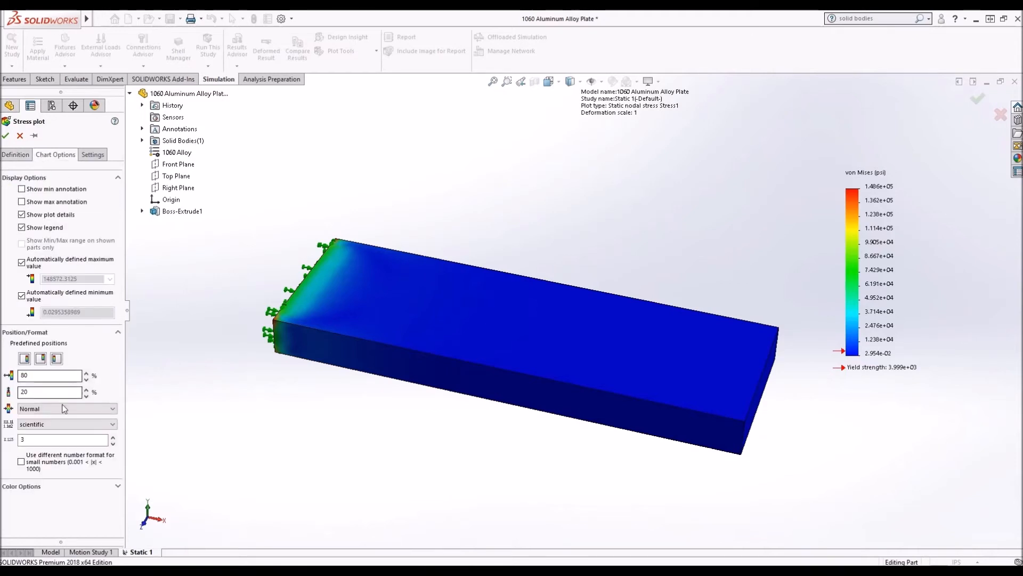
left_click(53, 424)
left_click(53, 442)
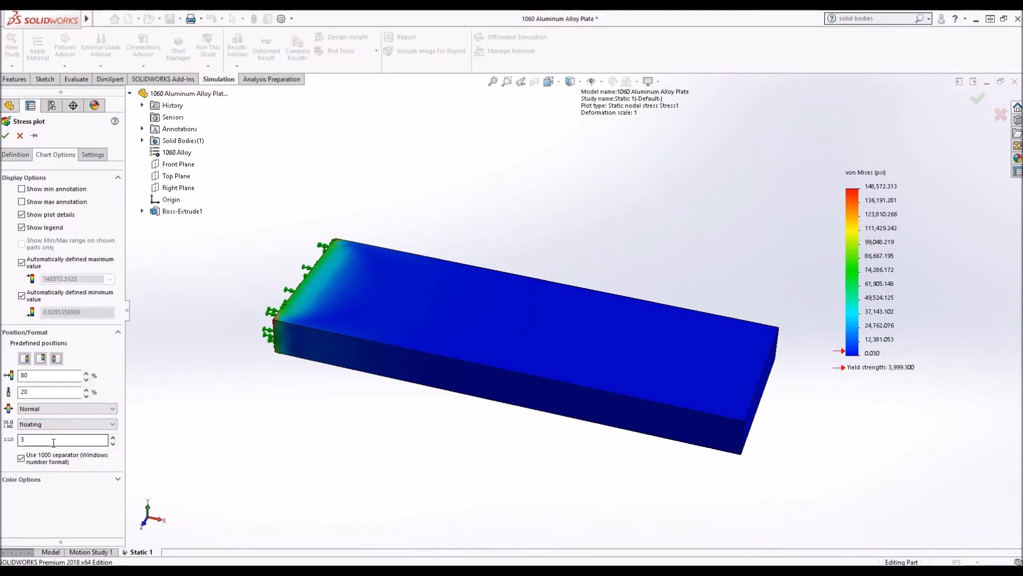
left_click(191, 359)
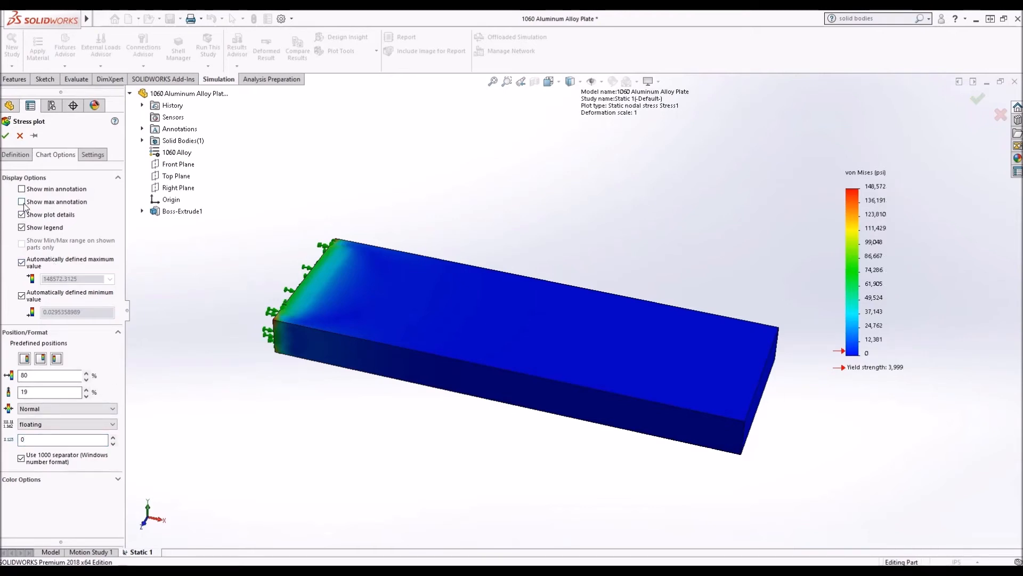
left_click(5, 137)
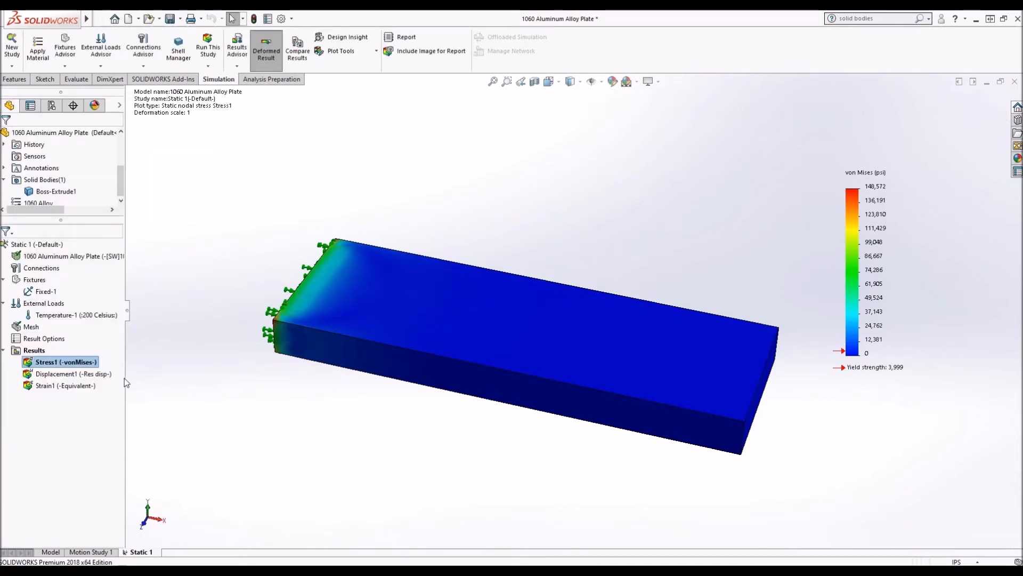
Show the Displacement1 plot, set its legend number format to floating and turn on the maximum annotation.
right_click(58, 376)
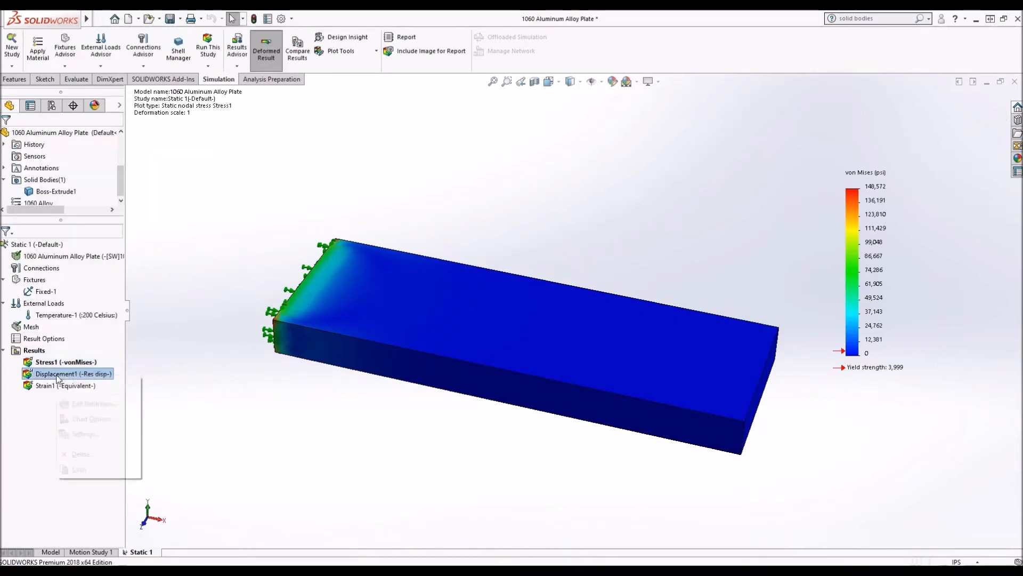
left_click(77, 384)
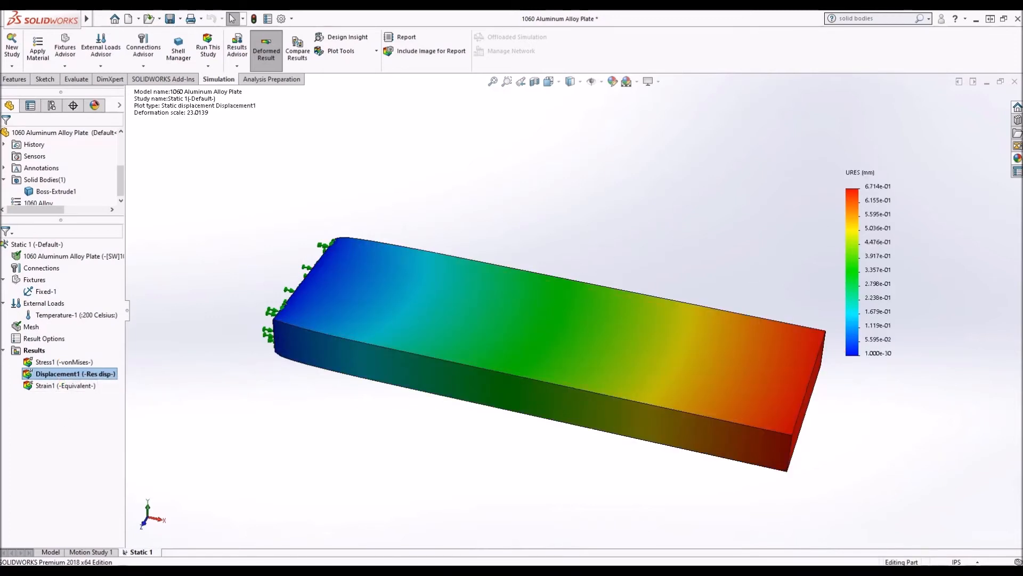
double_click(866, 175)
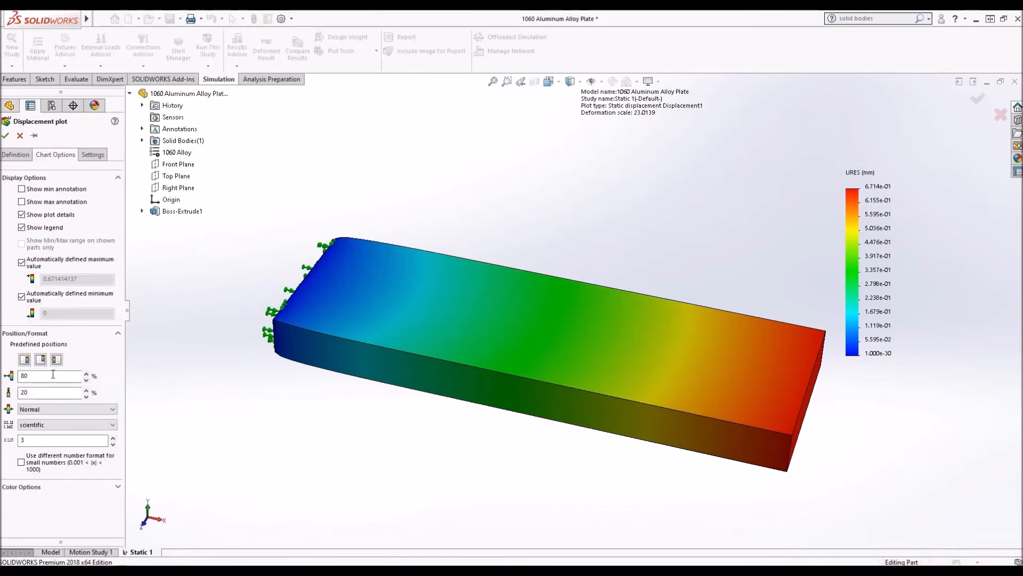
left_click(58, 425)
left_click(29, 440)
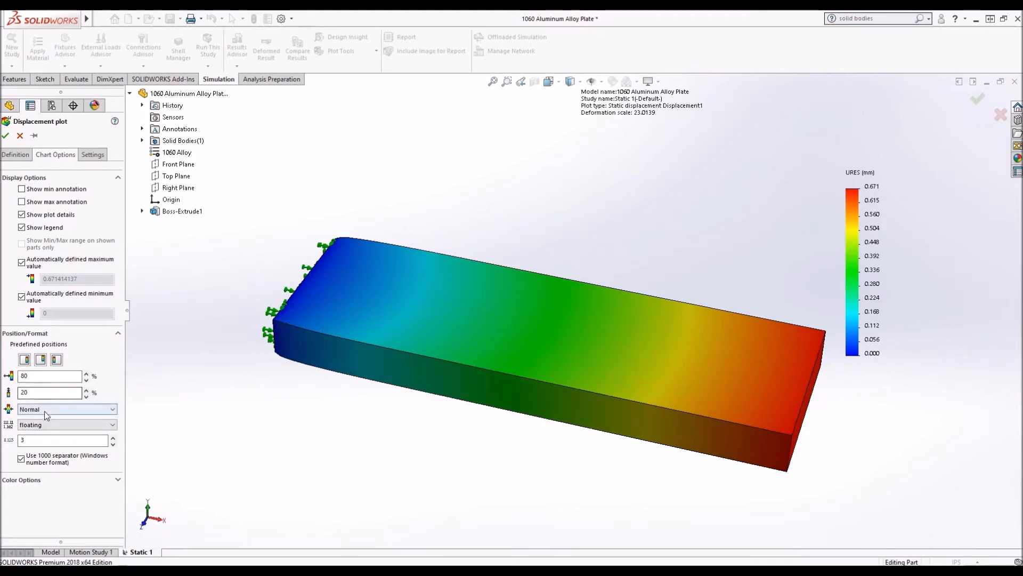
left_click(21, 202)
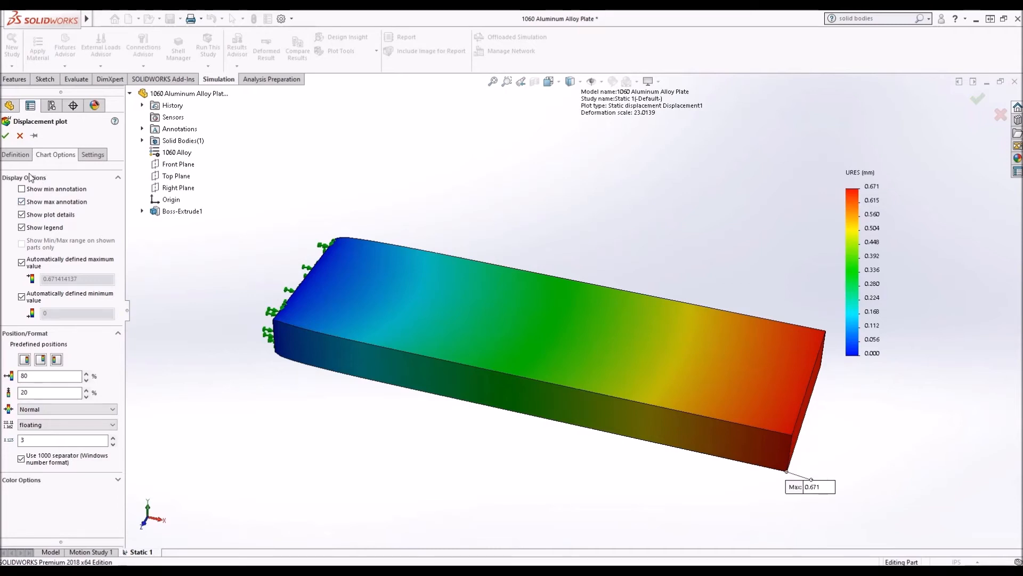
Set the resultant displacement plot's units to inches and its deformed shape to true scale.
left_click(16, 154)
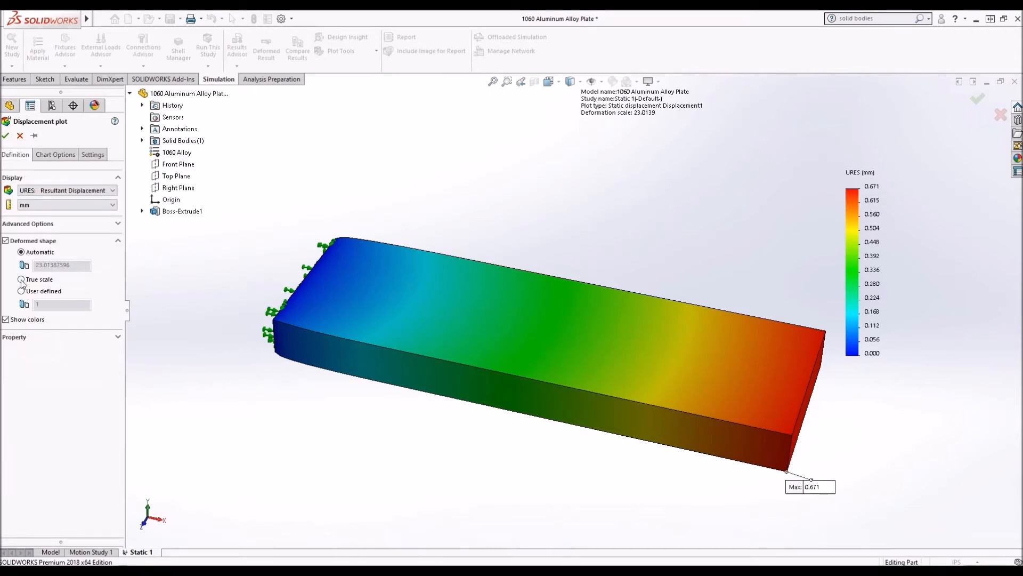
left_click(46, 205)
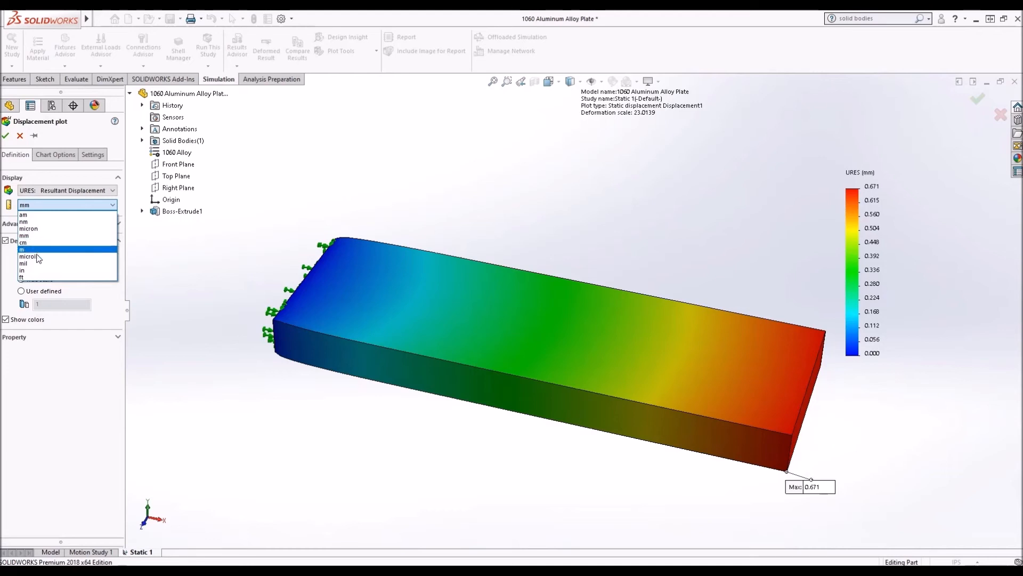
left_click(37, 273)
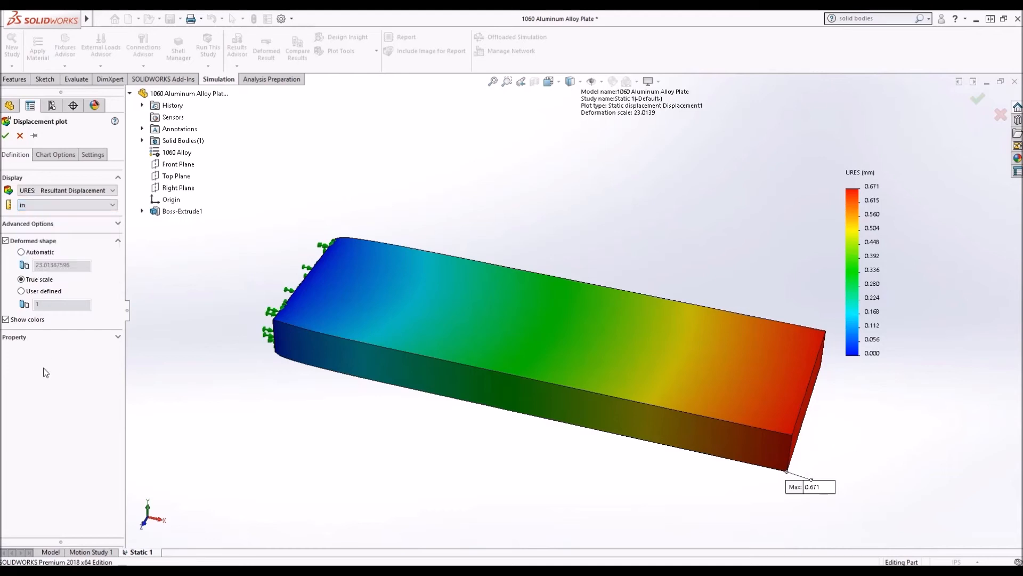
left_click(6, 136)
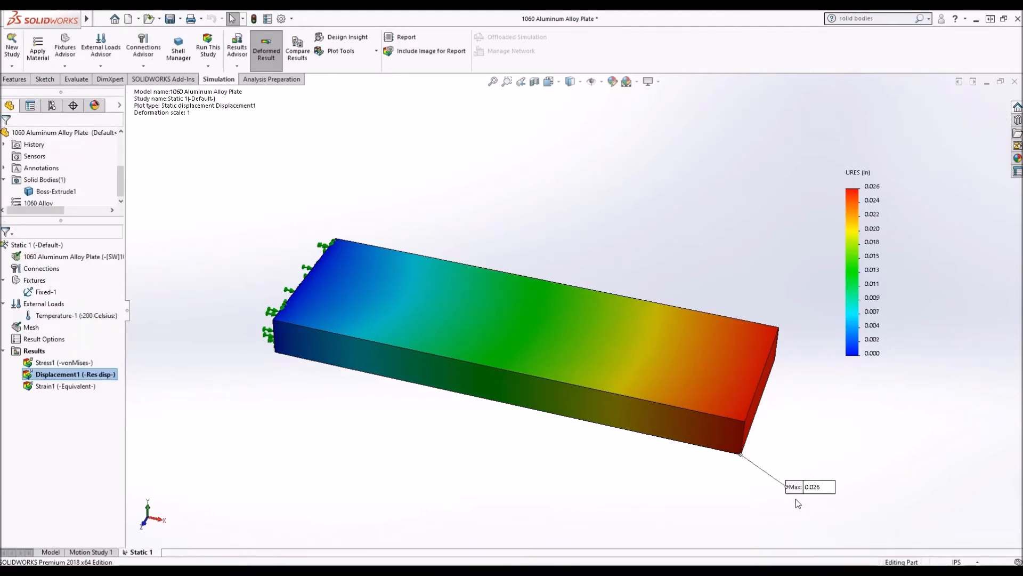
Switch the displacement plot to the isometric view and move the maximum-value label clear below the plate's free end.
left_click_drag(798, 495, 826, 454)
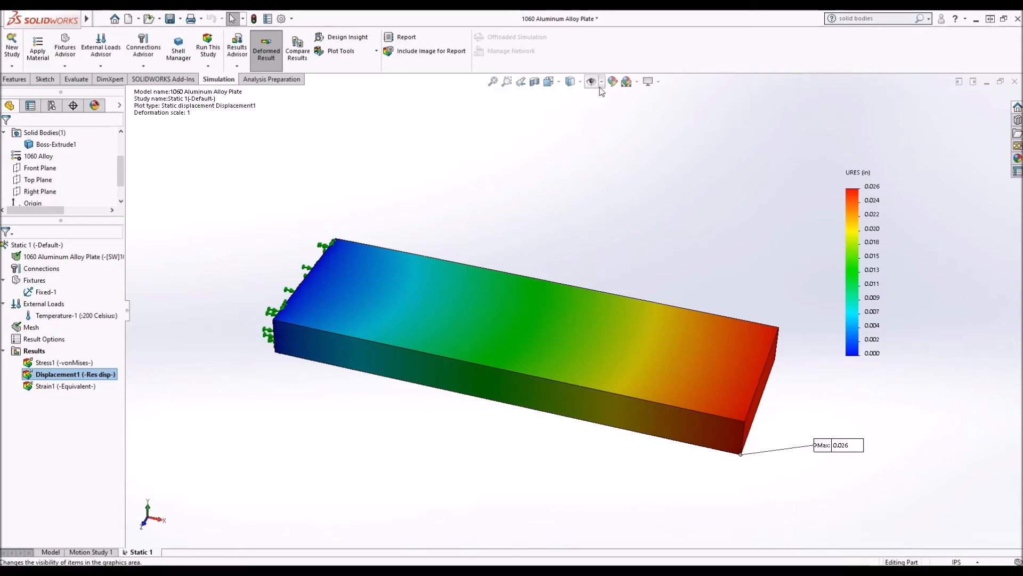
left_click(571, 82)
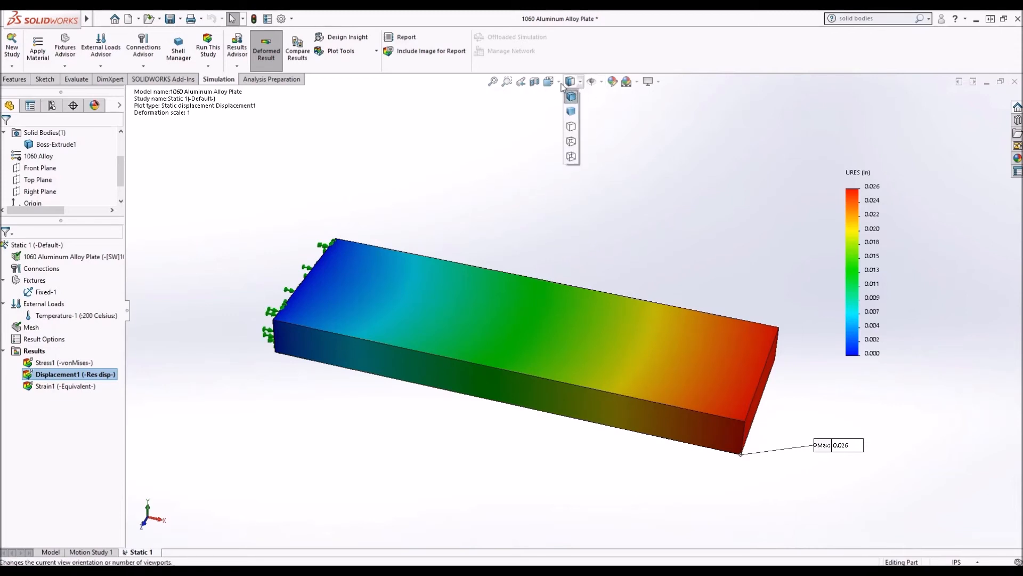
left_click(572, 103)
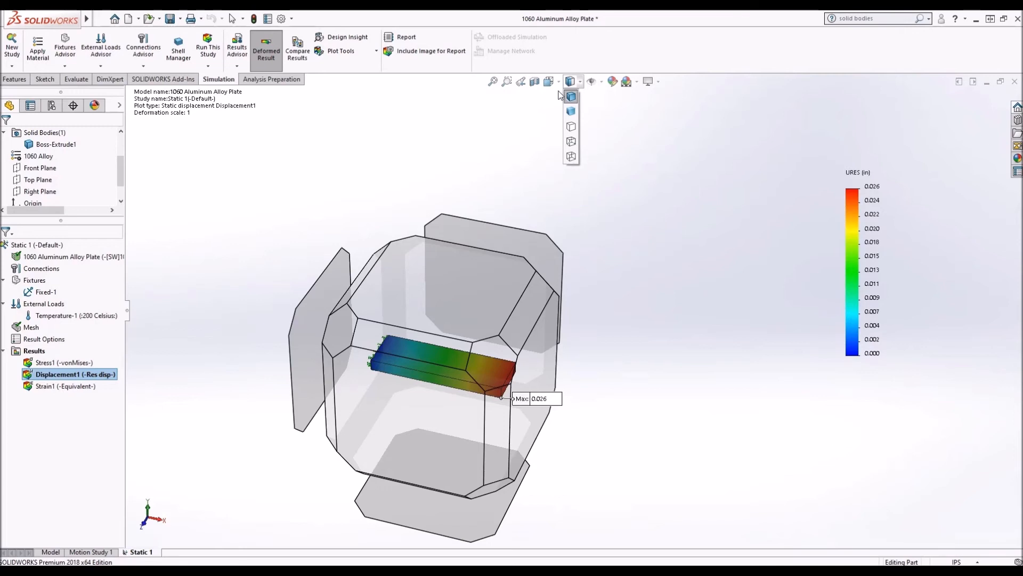
left_click(554, 82)
left_click(607, 119)
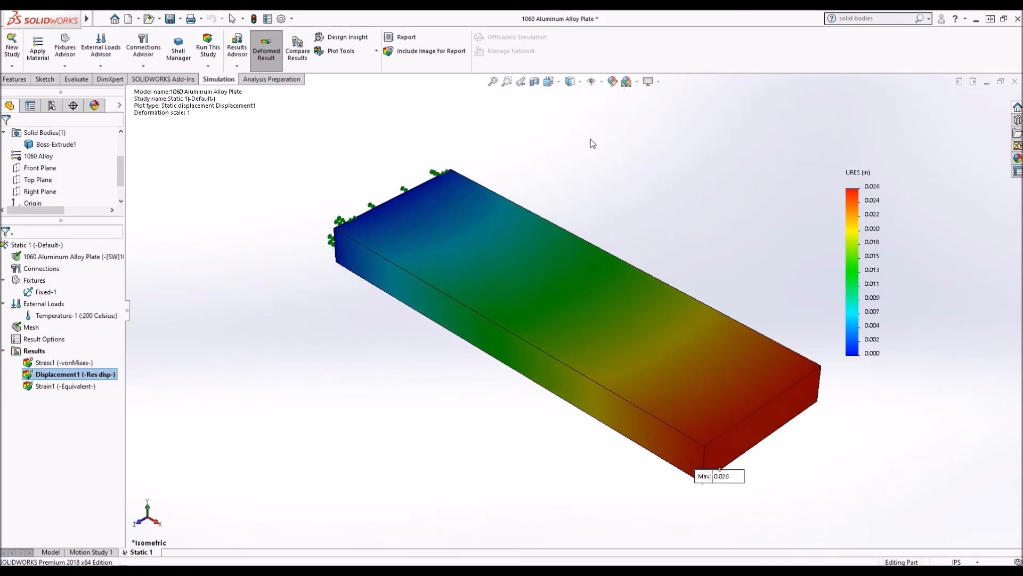
left_click_drag(713, 478, 573, 515)
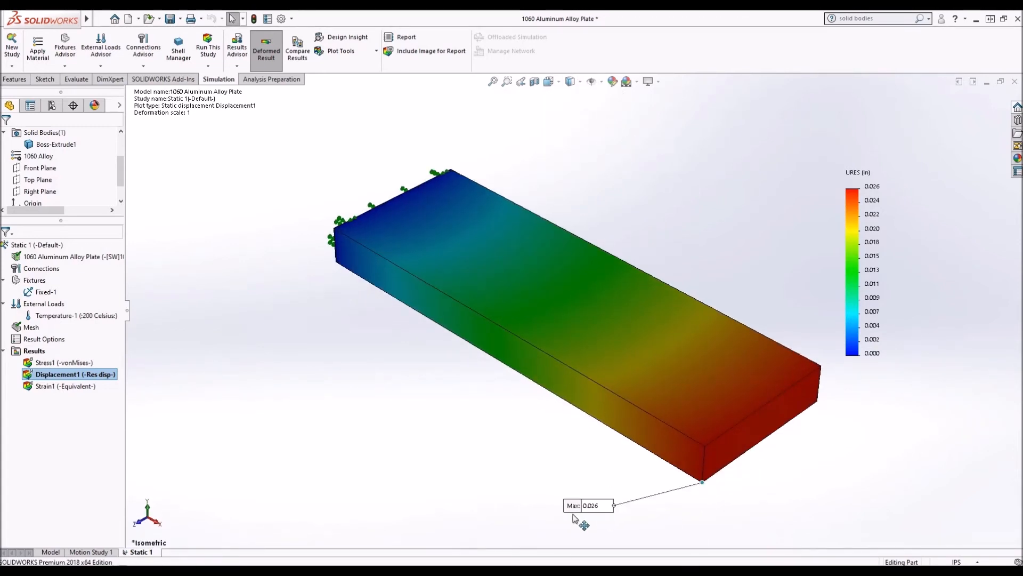
left_click(649, 81)
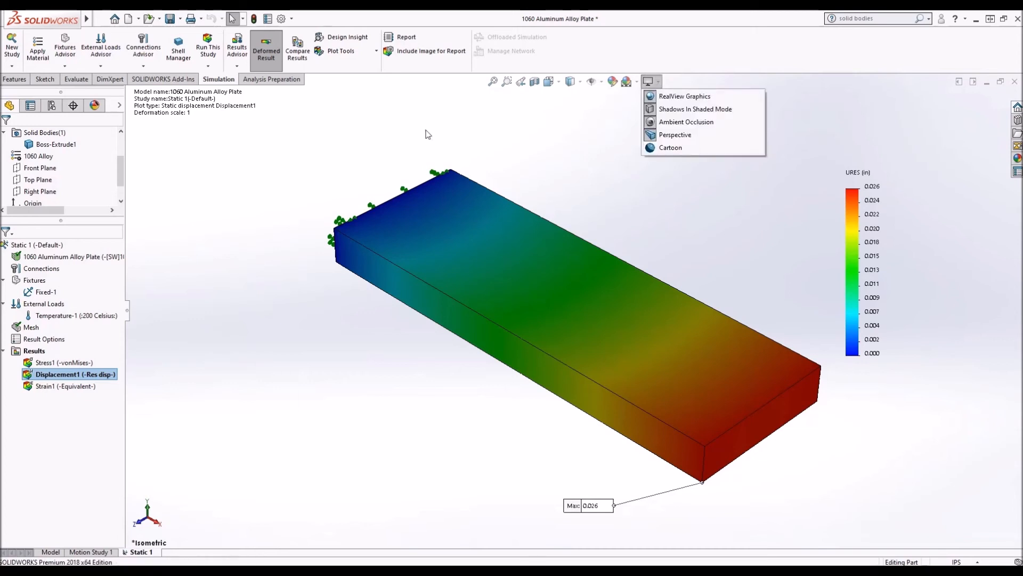
Play the displacement plot's animation, trying speed 0 and then speed 57, and close the animation.
right_click(91, 375)
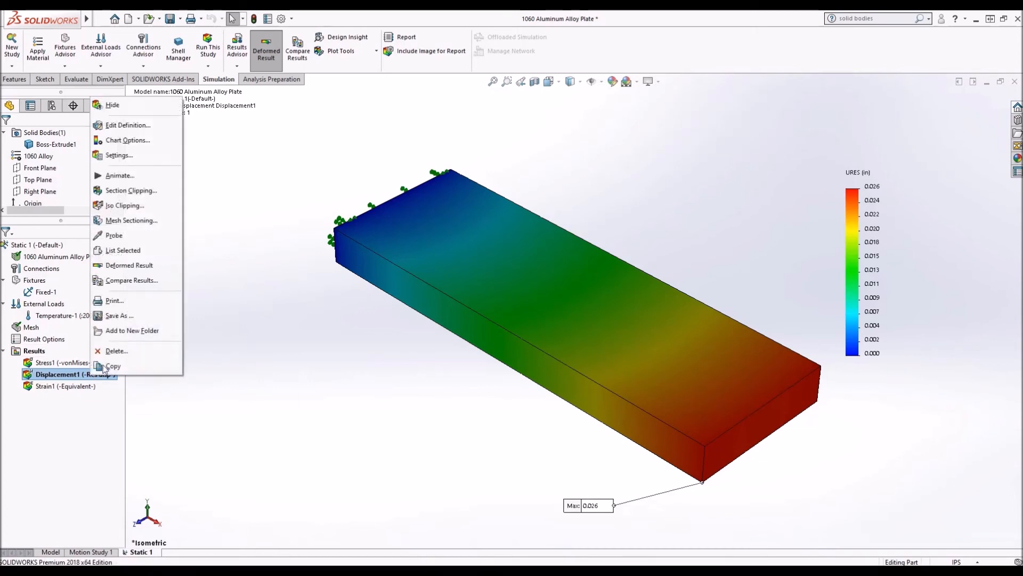
left_click(121, 176)
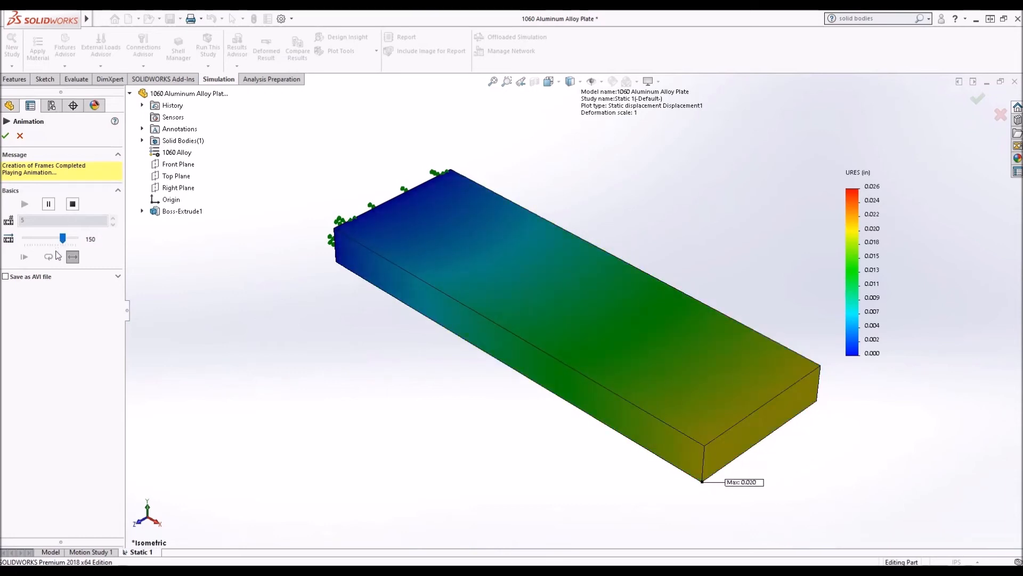
left_click_drag(63, 238, 24, 239)
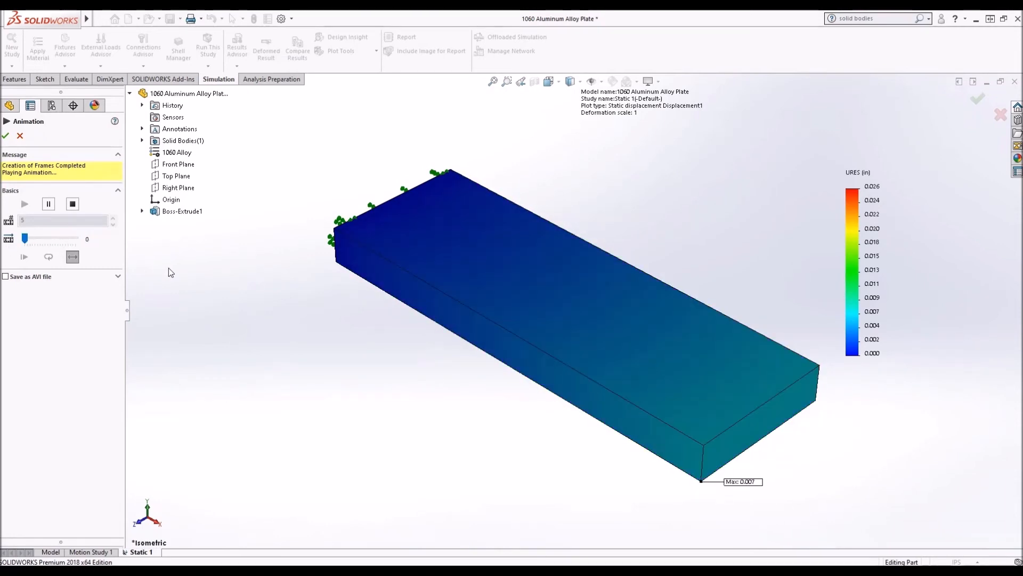
left_click_drag(24, 239, 39, 238)
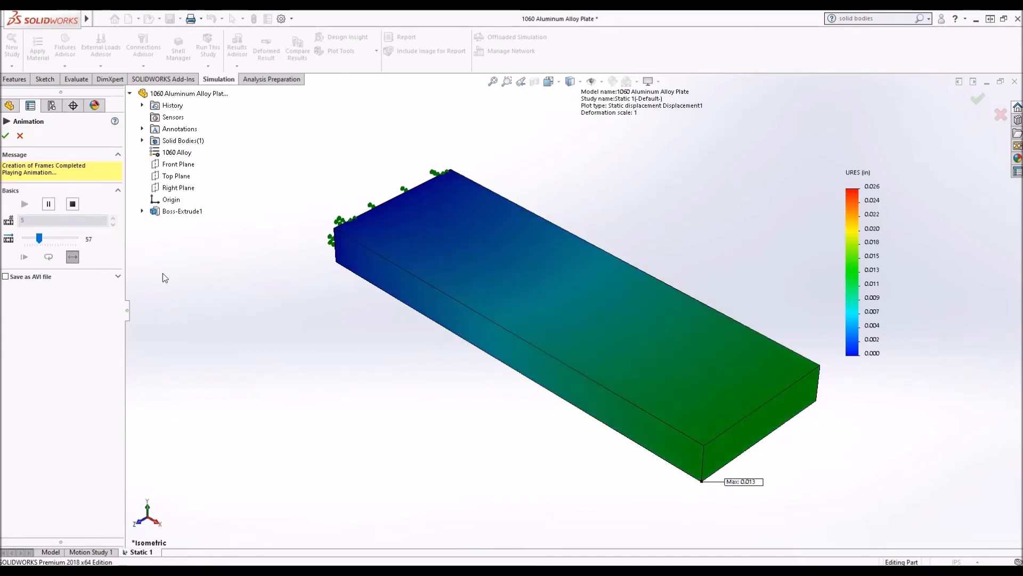
left_click(5, 135)
Show the Stress1 plot and turn on its maximum annotation.
double_click(43, 365)
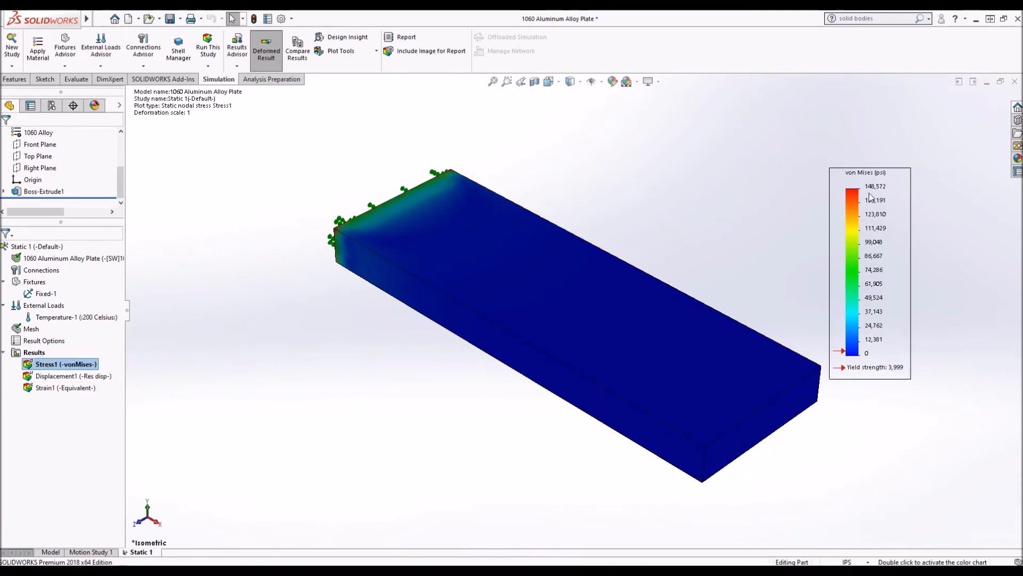
right_click(37, 366)
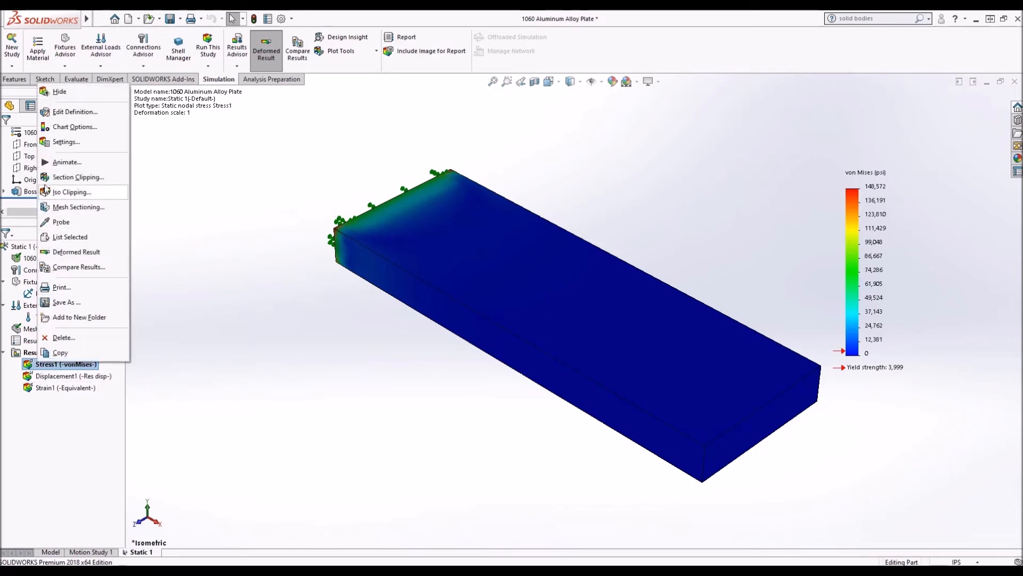
left_click(74, 114)
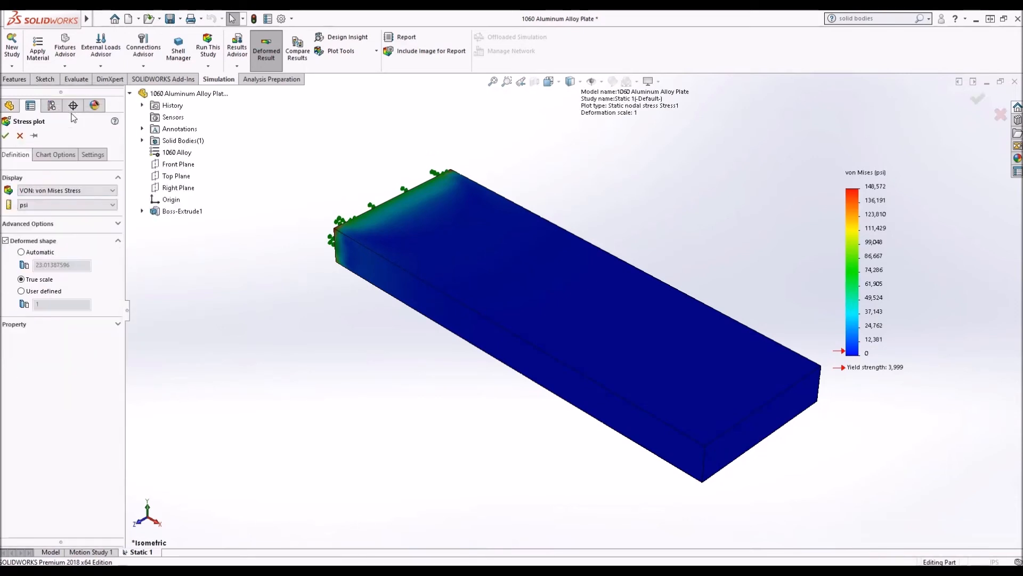
left_click(52, 155)
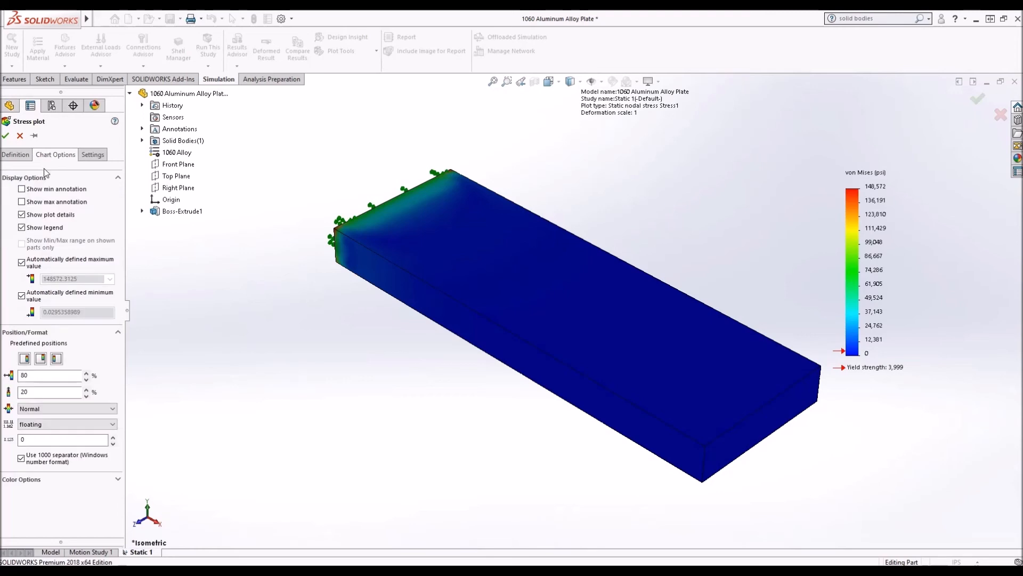
left_click(22, 202)
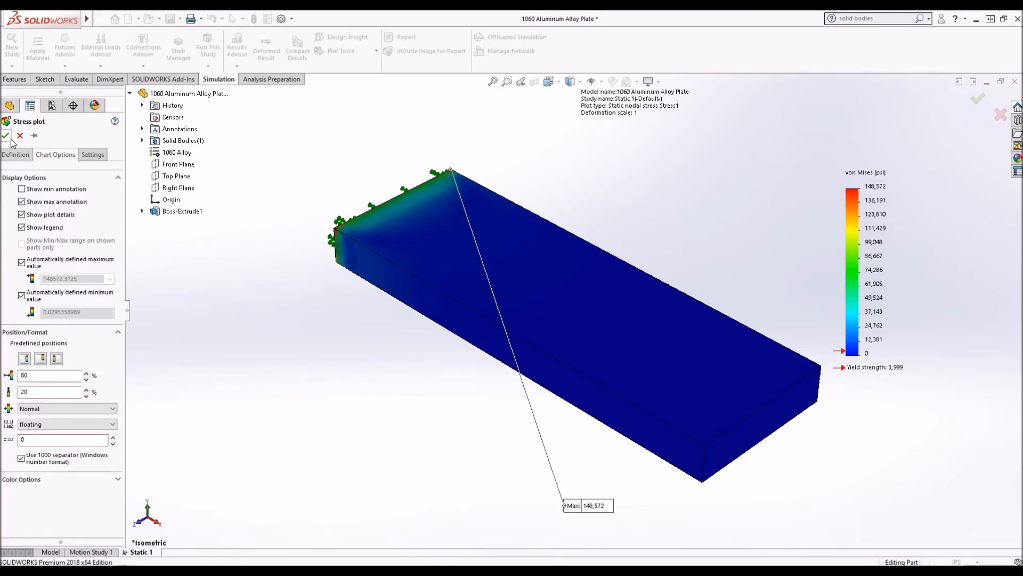
left_click(7, 137)
Move the maximum stress label clear of the plate near its fixed end and hide the fixture symbols.
mouse_move(590, 502)
left_mouse_down()
mouse_move(568, 337)
mouse_move(447, 171)
mouse_move(371, 151)
left_mouse_up()
middle_click_drag(353, 215, 283, 389)
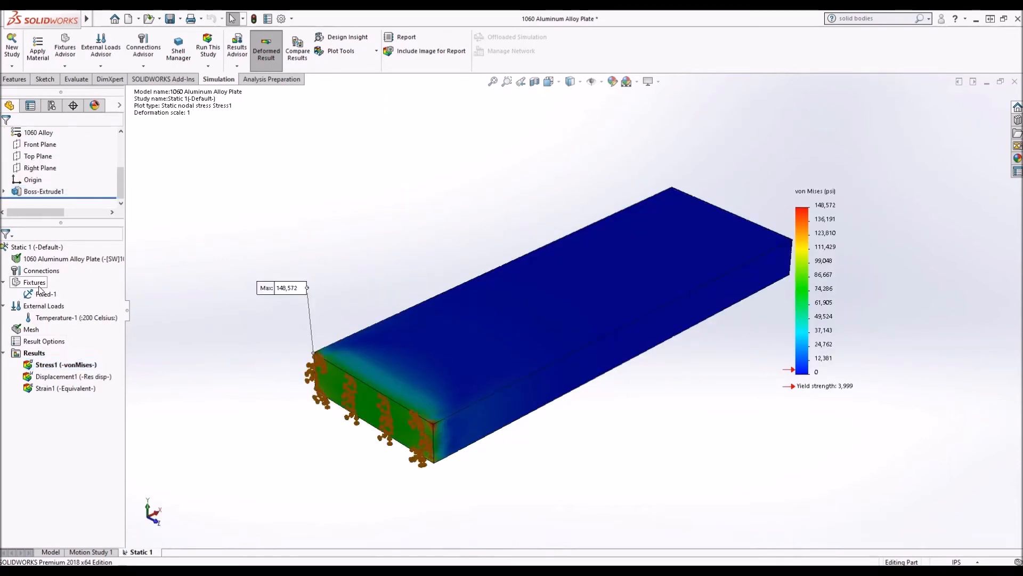
right_click(85, 364)
left_click(324, 217)
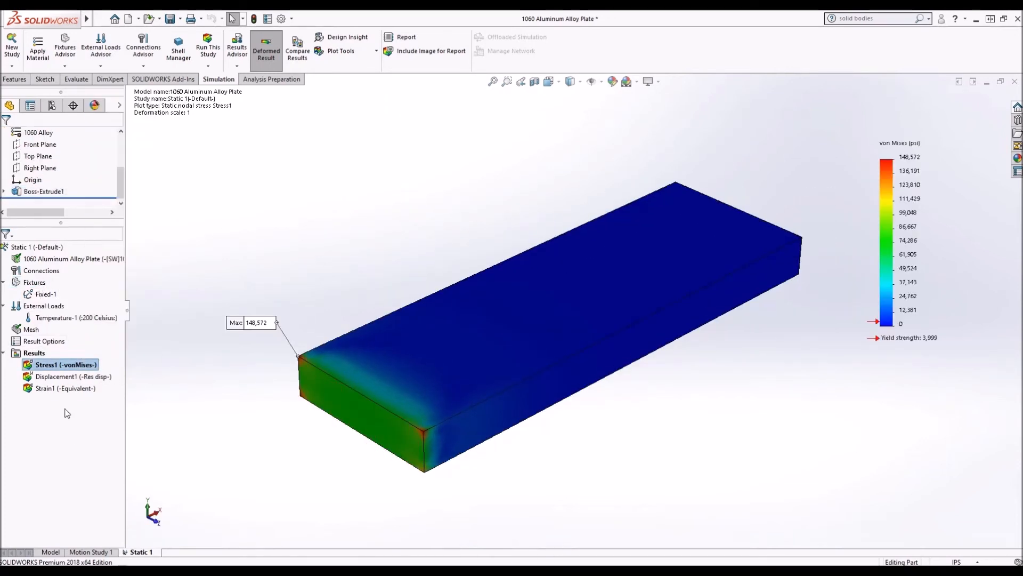
Show the Displacement1 plot and move its maximum-value label beside the plate's free end.
double_click(78, 377)
scroll(754, 208, "up", 1)
left_click_drag(311, 321, 807, 304)
scroll(813, 256, "down", 1)
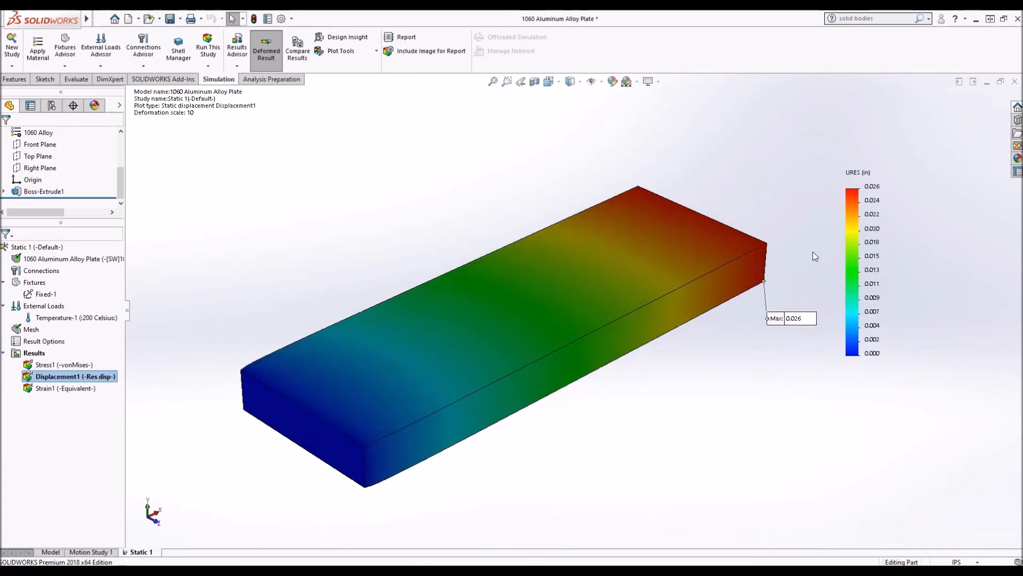
Change the displacement plot's component to UX: X Displacement and move the maximum label above the free end.
right_click(46, 367)
left_click(33, 375)
right_click(33, 375)
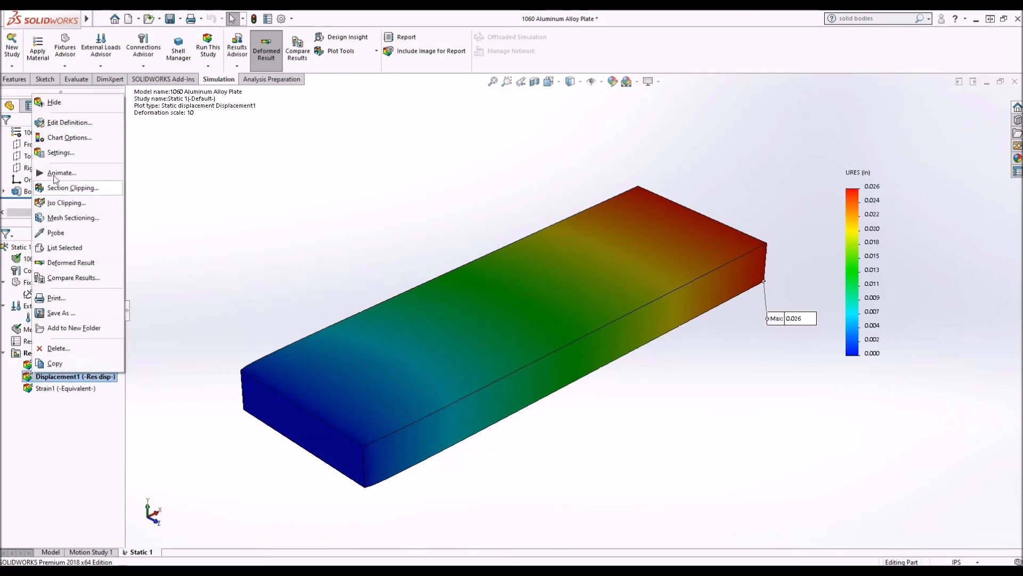
left_click(67, 123)
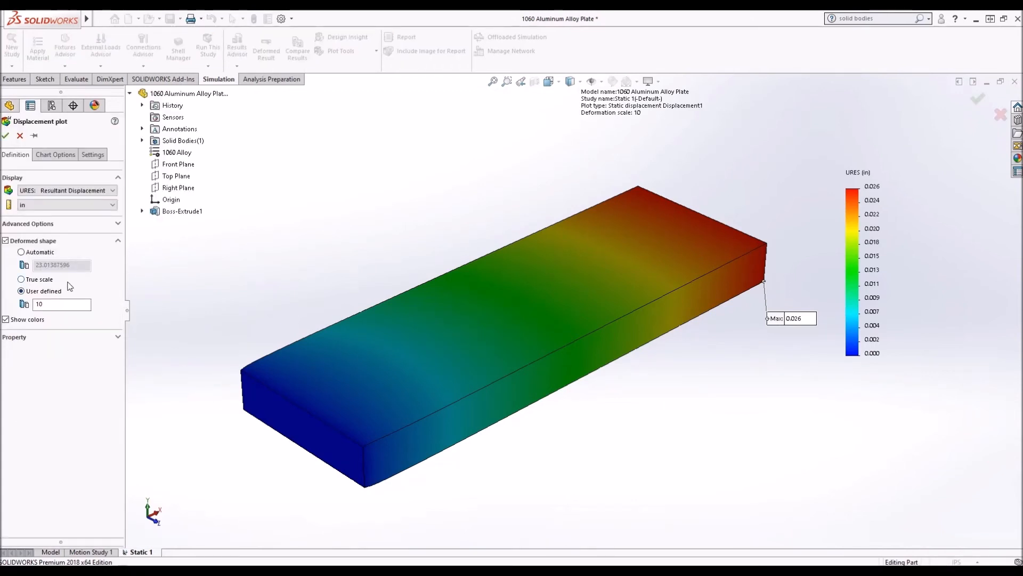
left_click(80, 191)
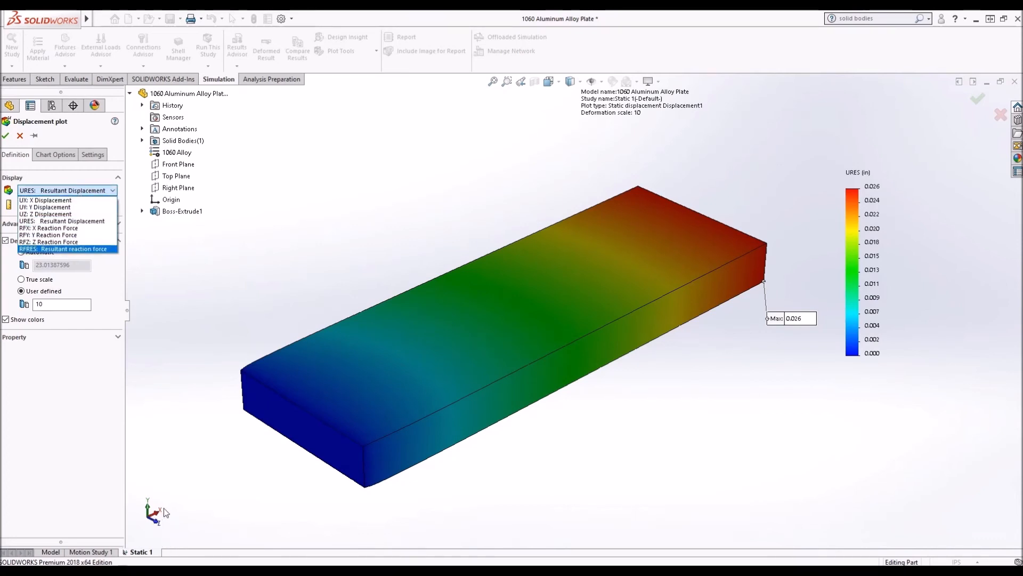
left_click(58, 201)
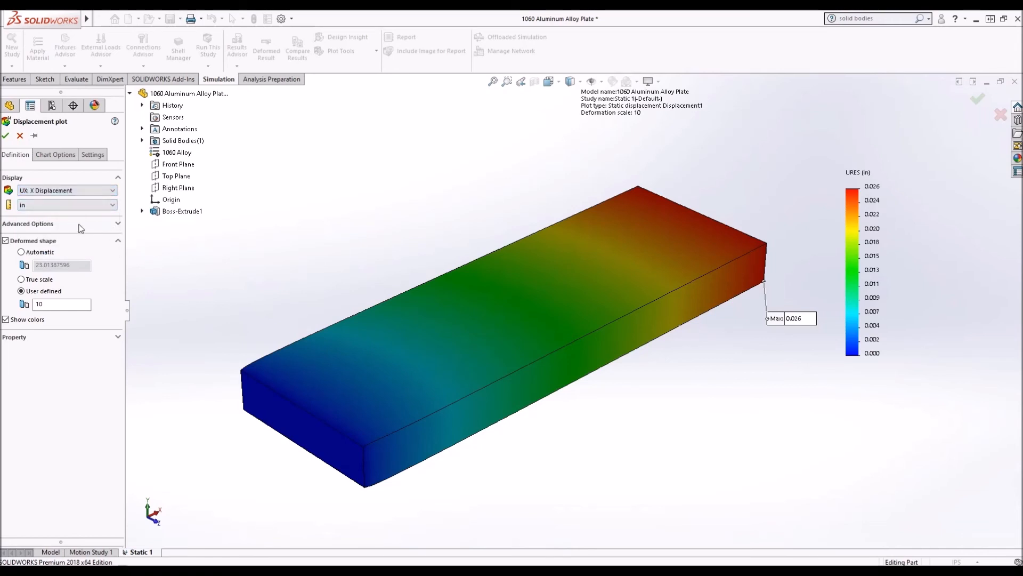
left_click(6, 137)
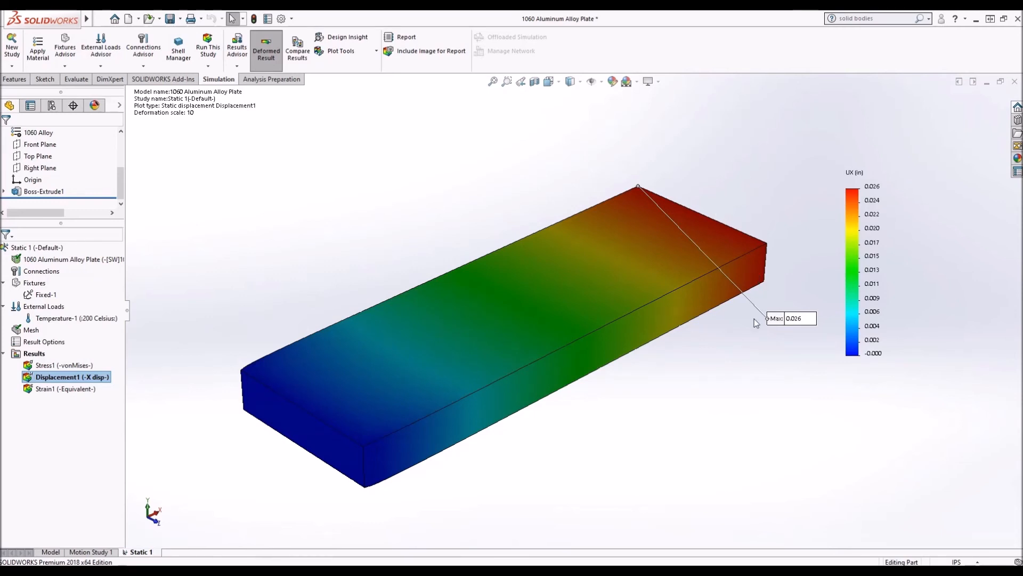
mouse_move(774, 318)
left_mouse_down()
mouse_move(621, 128)
mouse_move(613, 149)
left_mouse_up()
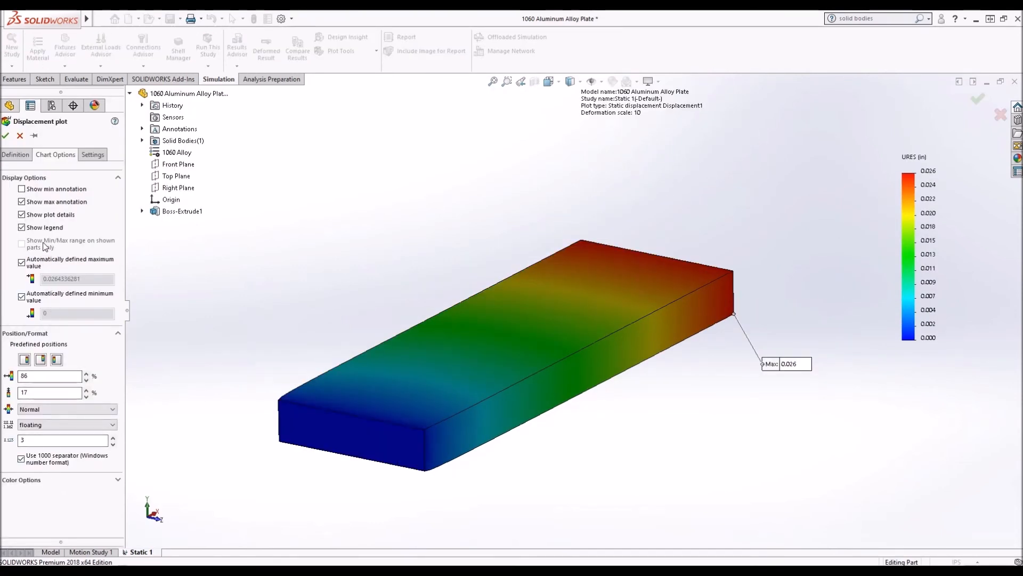
Display the resultant displacement plot as a vector plot.
left_click(15, 155)
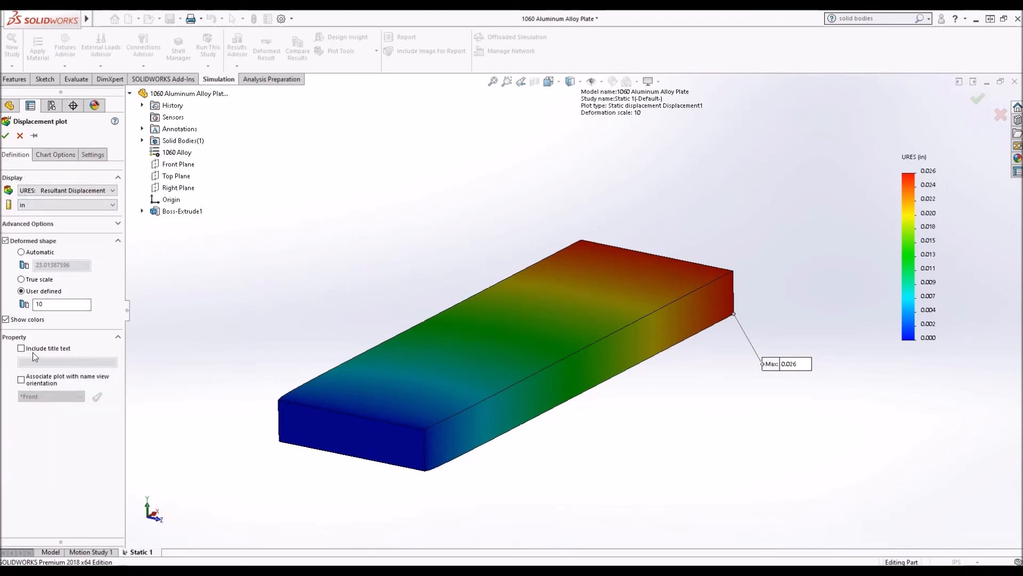
left_click(44, 226)
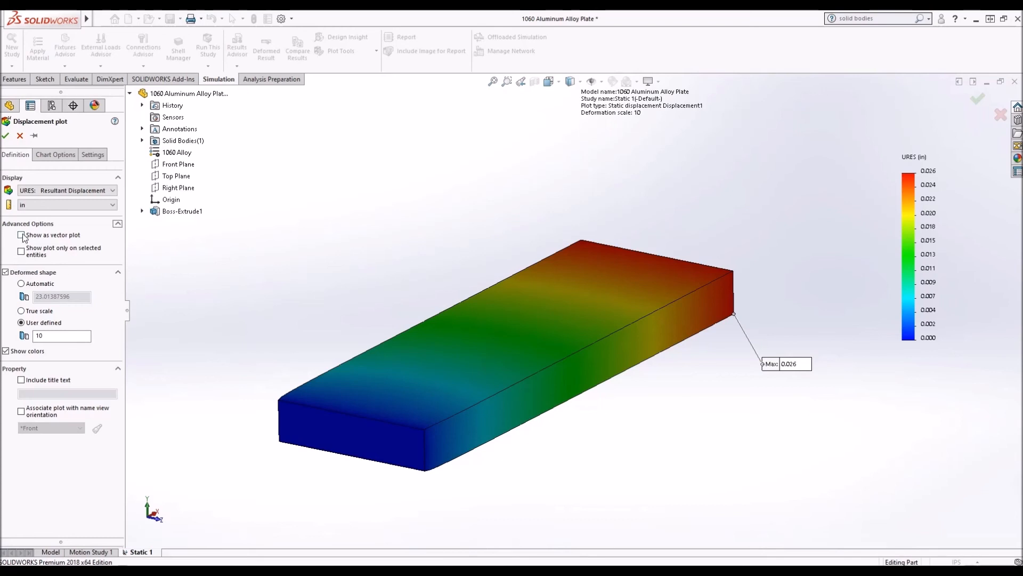
left_click(6, 136)
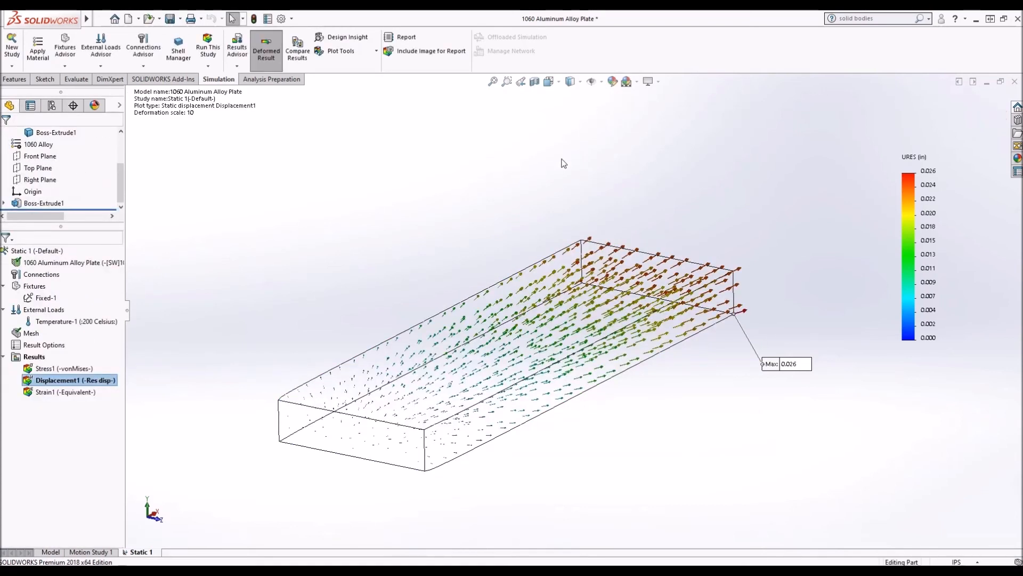
Examine the displacement vectors along the plate and turn on the perspective display.
middle_click_drag(594, 278, 469, 318)
middle_click_drag(566, 145, 573, 237)
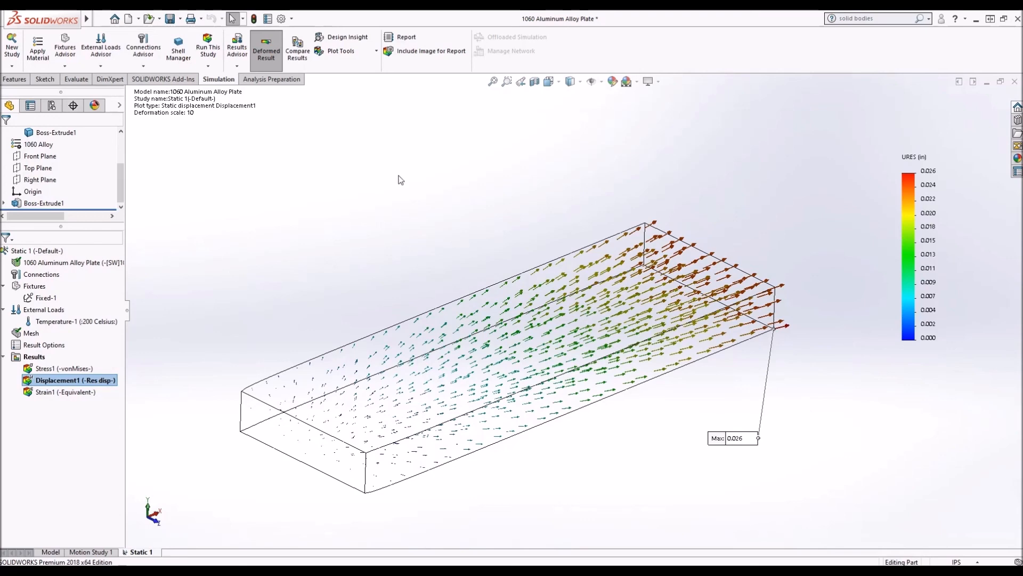
middle_click_drag(333, 292, 299, 315)
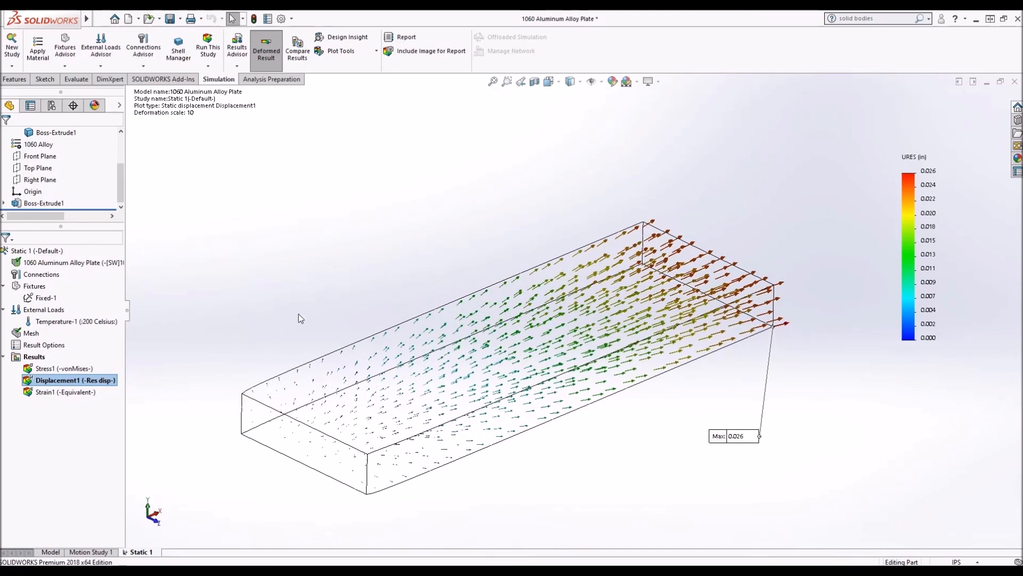
left_click(644, 85)
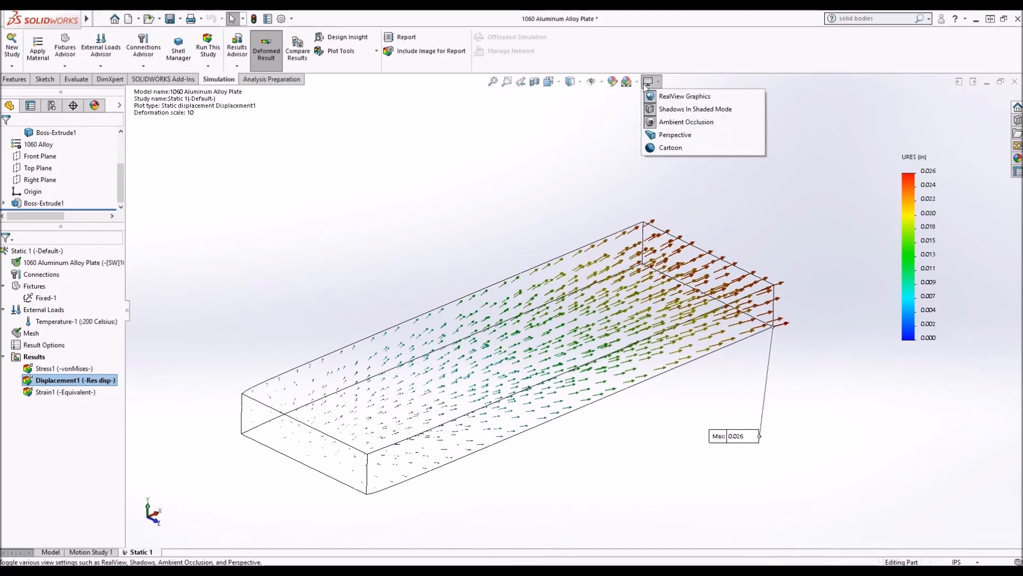
left_click(664, 135)
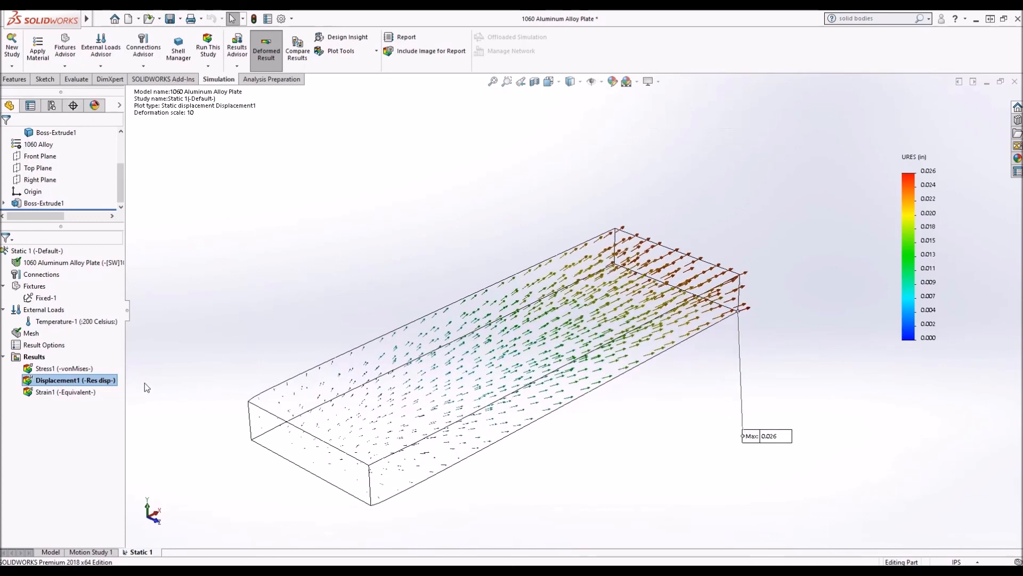
Play the displacement vector plot's animation and view it from above and in the isometric view.
right_click(101, 380)
left_click(145, 226)
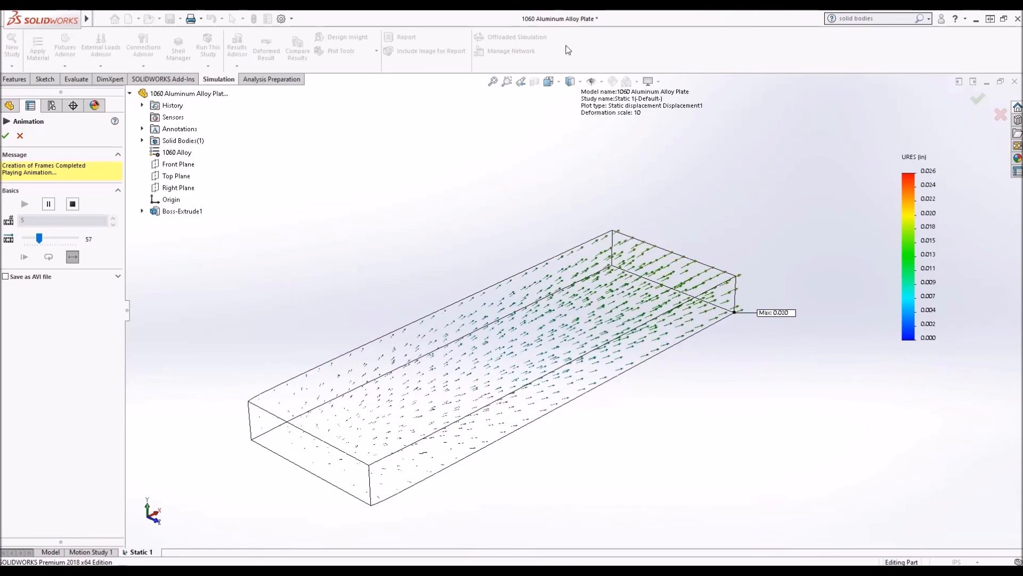
left_click(549, 82)
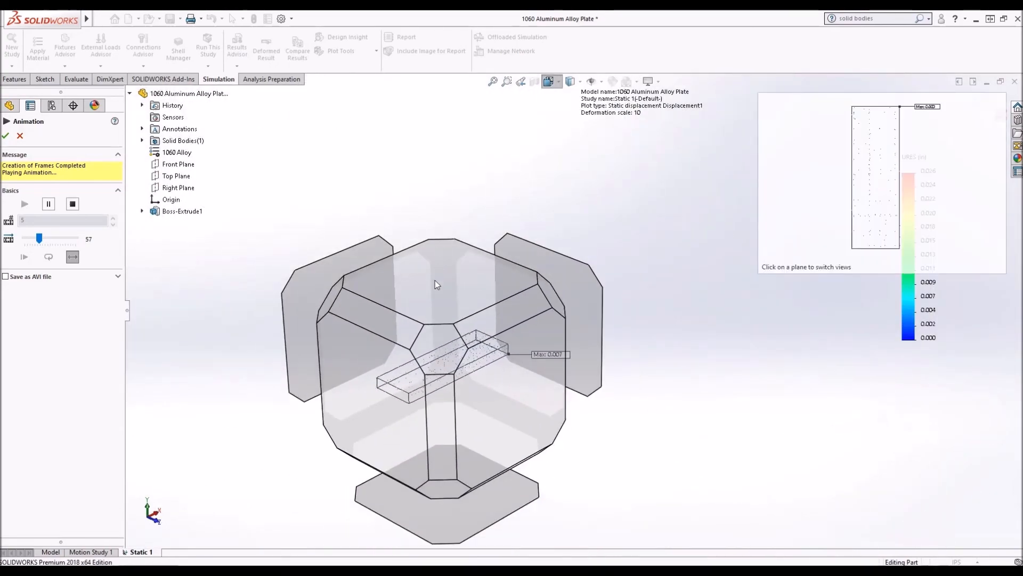
left_click(435, 280)
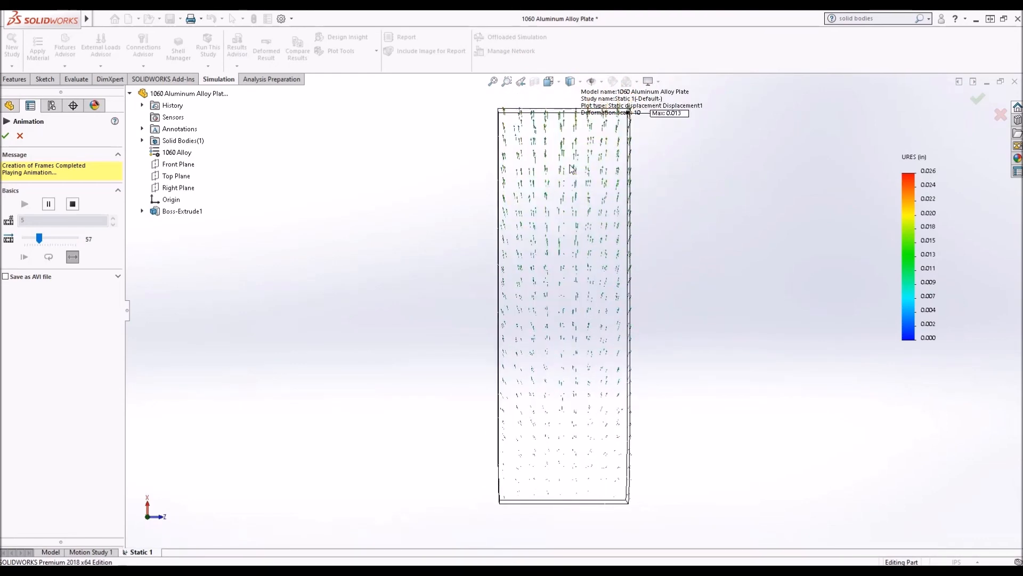
left_click(549, 82)
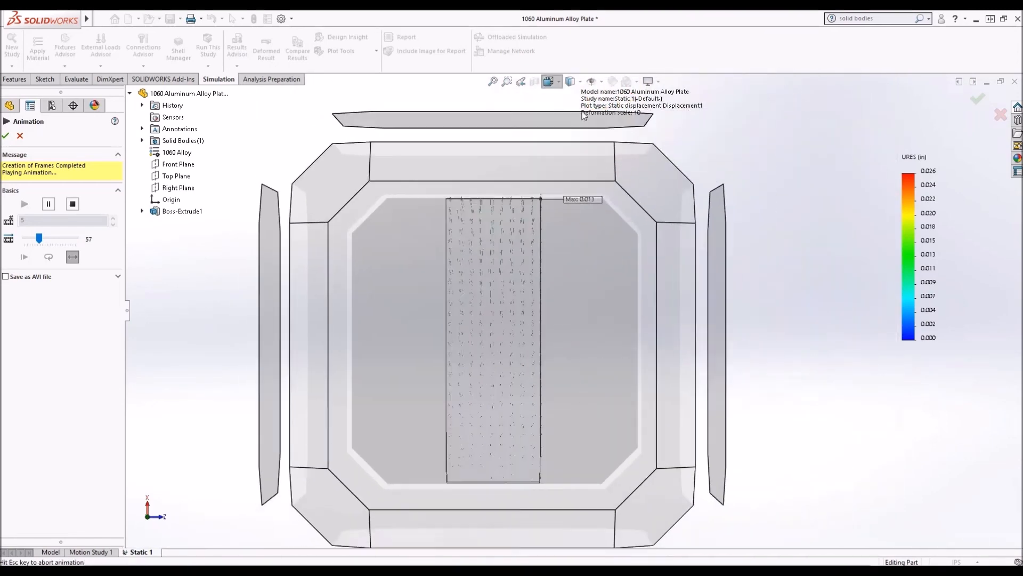
left_click(607, 110)
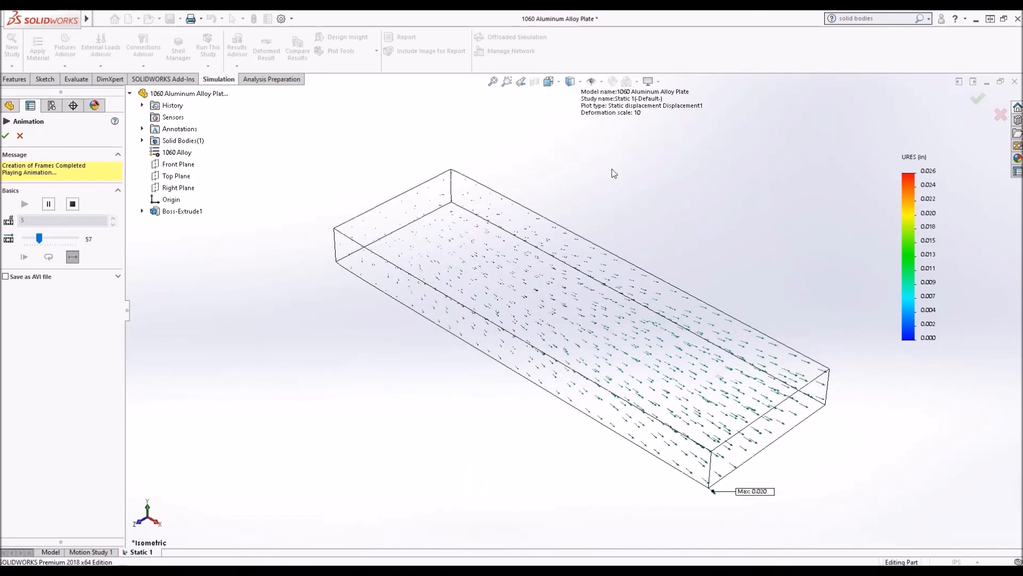